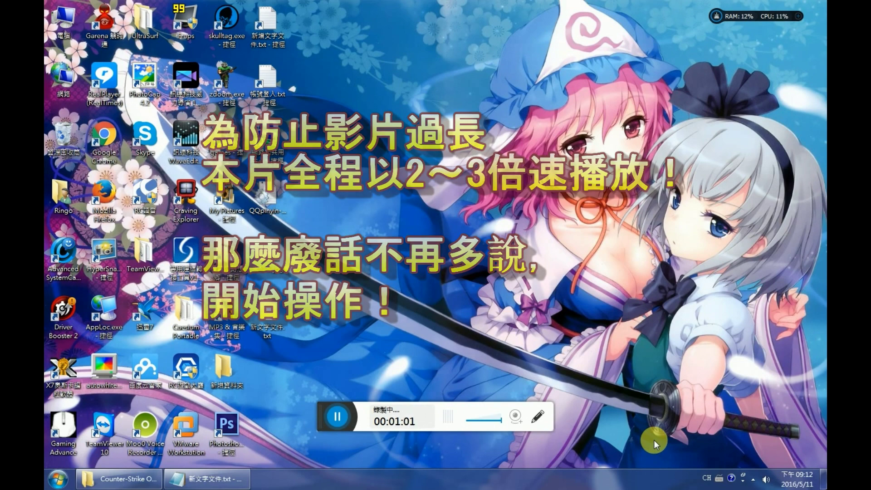
# Step: Open VMware Workstation in a maximized window and start a new virtual machine with the Custom (advanced) configuration
pyautogui.doubleClick(190, 440)
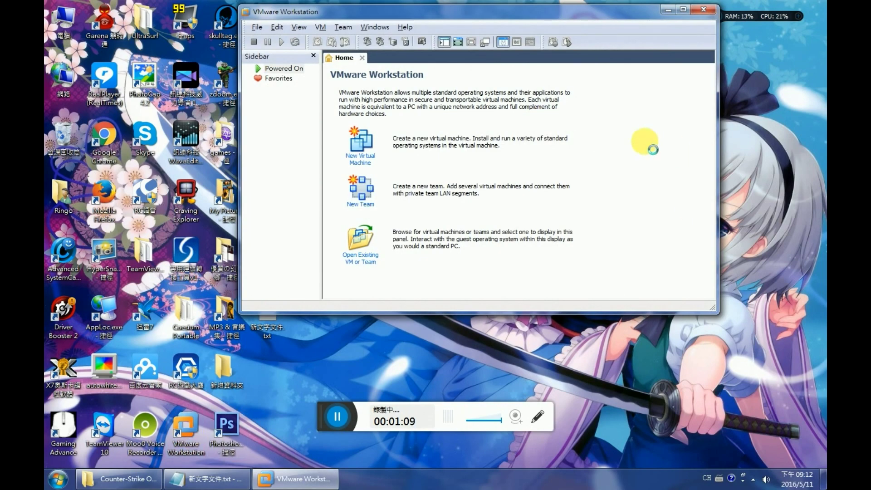
pyautogui.click(683, 9)
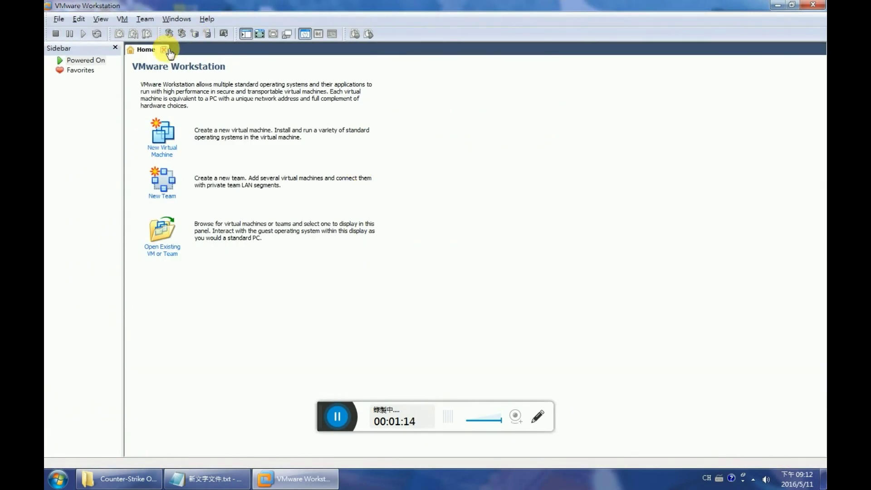
pyautogui.click(61, 19)
pyautogui.moveTo(86, 32)
pyautogui.click(266, 33)
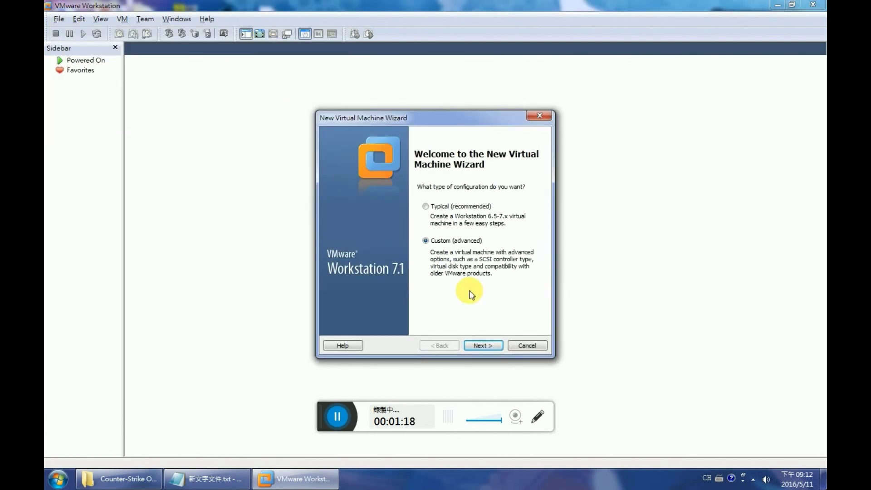
pyautogui.click(482, 346)
pyautogui.click(483, 346)
# Step: Use the disc image Windows-XP-Professional-SP3.iso from drive F: as the guest operating system installer
pyautogui.click(334, 235)
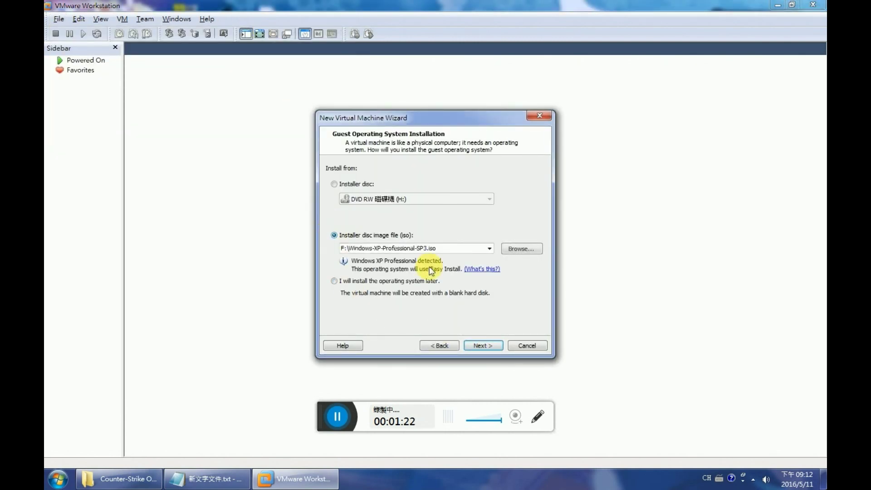
pyautogui.click(521, 248)
pyautogui.click(358, 245)
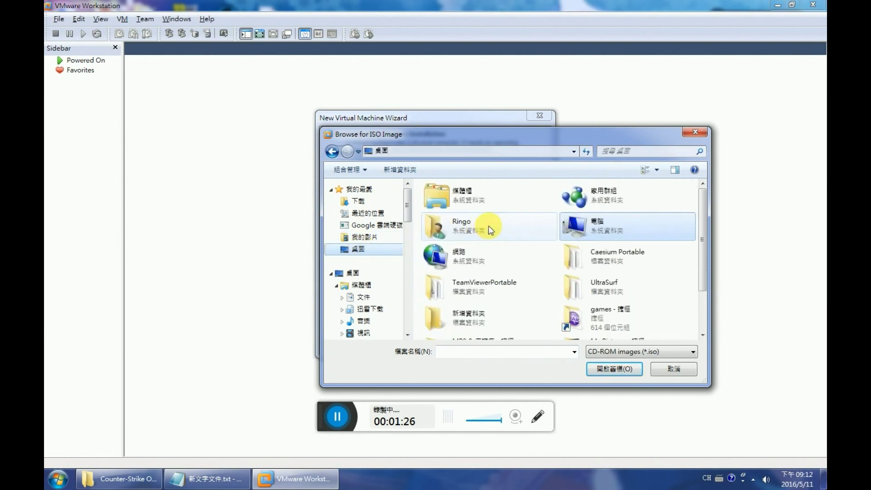
pyautogui.doubleClick(480, 226)
pyautogui.doubleClick(572, 245)
pyautogui.click(472, 261)
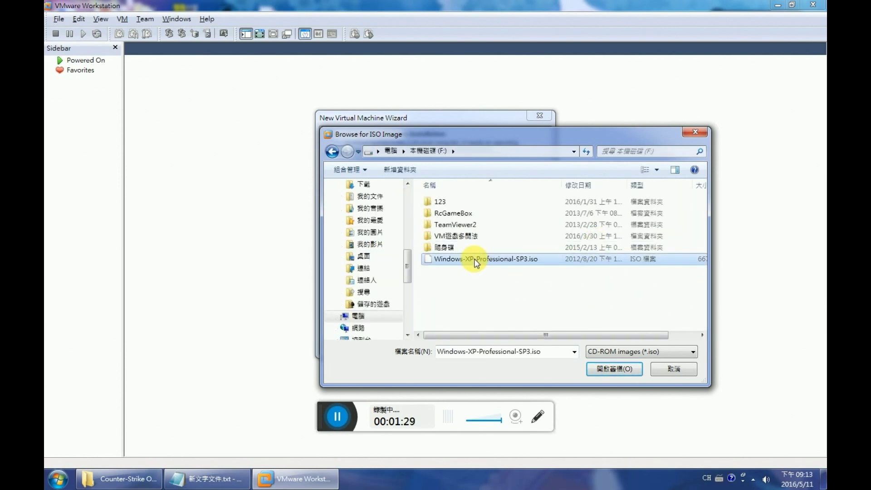
pyautogui.click(603, 370)
pyautogui.click(482, 346)
# Step: Copy the Windows product key from the open text file into the product key field of the Easy Install information and continue
pyautogui.click(207, 478)
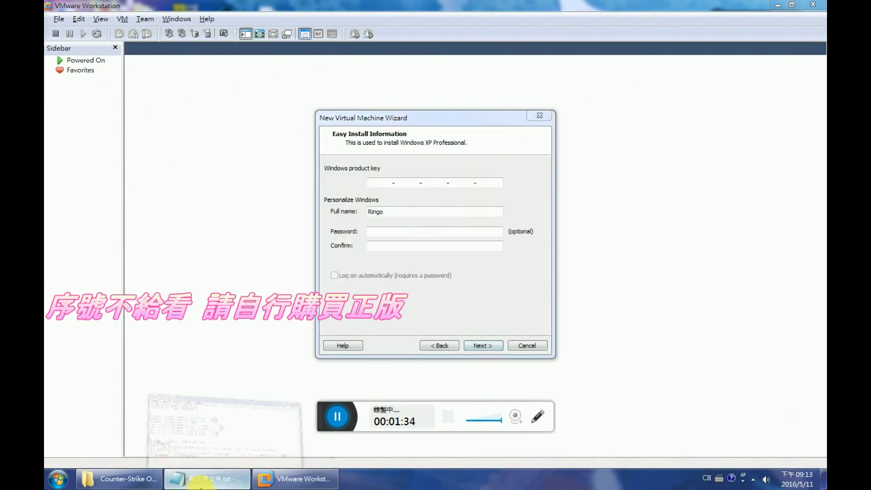
pyautogui.click(389, 185)
pyautogui.hotkey('ctrl', 'v')
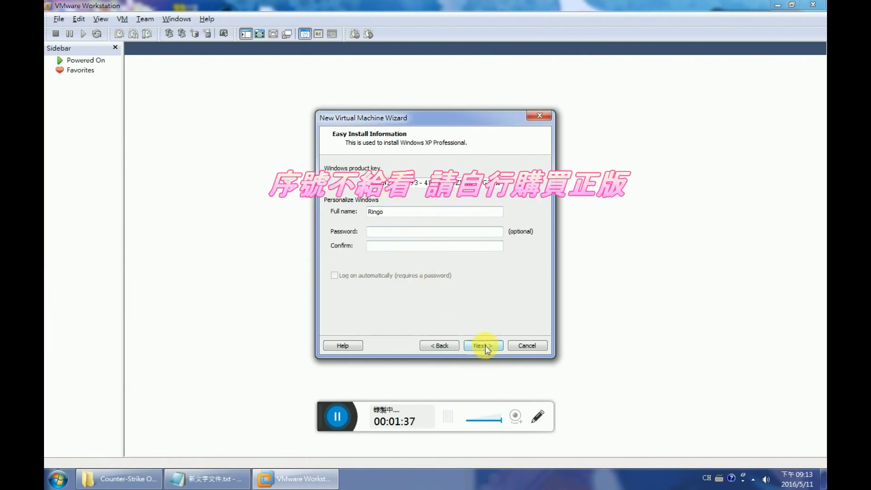
pyautogui.click(482, 346)
# Step: Browse for the virtual machine location and create a folder named VirtualMachine on drive C: of the host
pyautogui.click(522, 213)
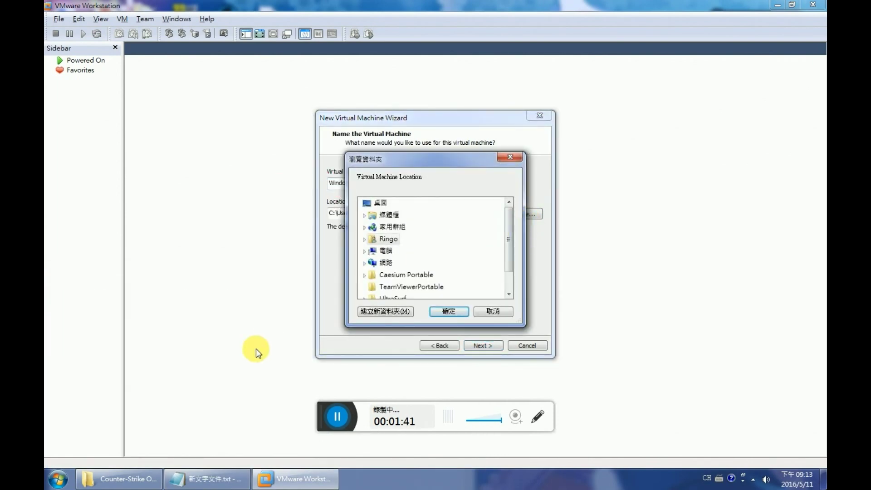
pyautogui.click(54, 481)
pyautogui.click(199, 212)
pyautogui.doubleClick(247, 163)
pyautogui.scroll(-3, 244, 204)
pyautogui.rightClick(179, 294)
pyautogui.write('wfvIRTU')
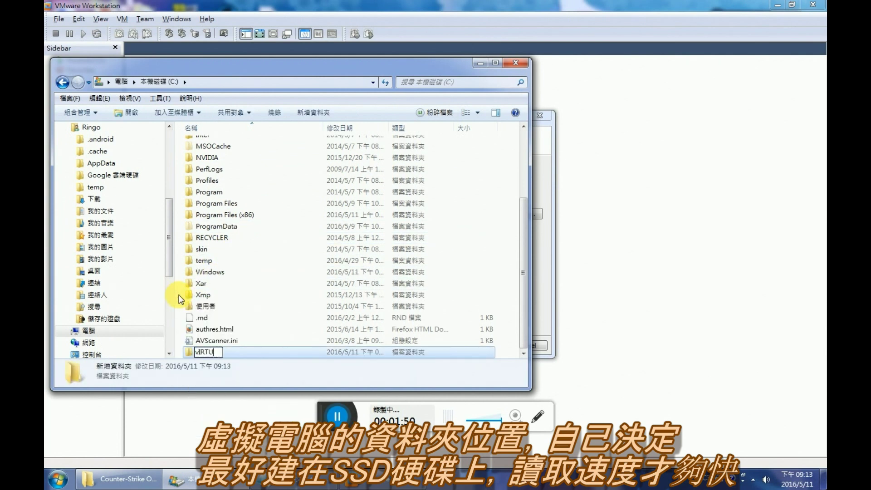
pyautogui.press('BackSpace')
pyautogui.press('BackSpace')
pyautogui.press('BackSpace')
pyautogui.press('BackSpace')
pyautogui.press('BackSpace')
pyautogui.write('VirtualMachine')
pyautogui.press('Return')
# Step: Create a folder named WinXP-1 inside the VirtualMachine folder
pyautogui.press('Return')
pyautogui.rightClick(214, 264)
pyautogui.write('wfWINXP')
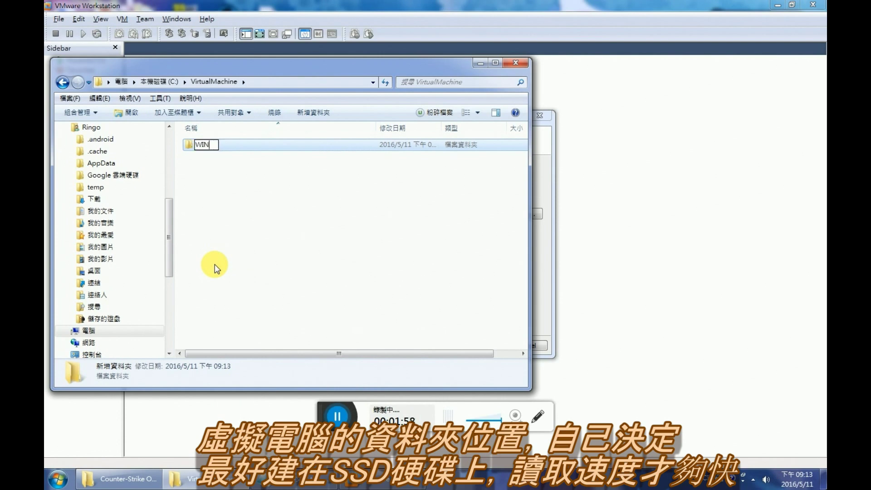
pyautogui.press('BackSpace')
pyautogui.press('BackSpace')
pyautogui.press('BackSpace')
pyautogui.press('BackSpace')
pyautogui.write('inXP-1')
pyautogui.press('Return')
pyautogui.click(480, 62)
# Step: Set the virtual machine's location to C:\VirtualMachine\WinXP-1 and accept its name
pyautogui.click(366, 247)
pyautogui.click(370, 215)
pyautogui.scroll(-3, 372, 236)
pyautogui.scroll(-1, 377, 281)
pyautogui.click(375, 275)
pyautogui.click(414, 286)
pyautogui.click(449, 311)
pyautogui.click(480, 344)
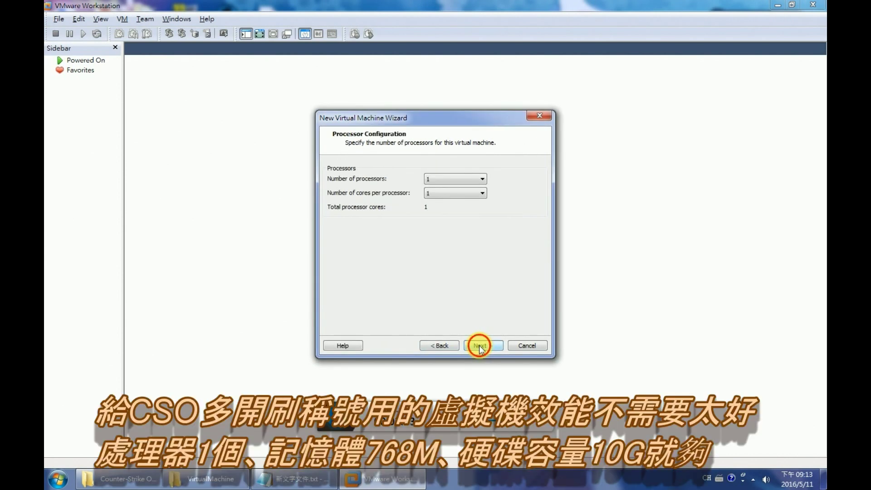
# Step: Configure the virtual machine with one single-core processor, 768 MB of memory and NAT networking
pyautogui.click(480, 346)
pyautogui.write('768')
pyautogui.click(480, 345)
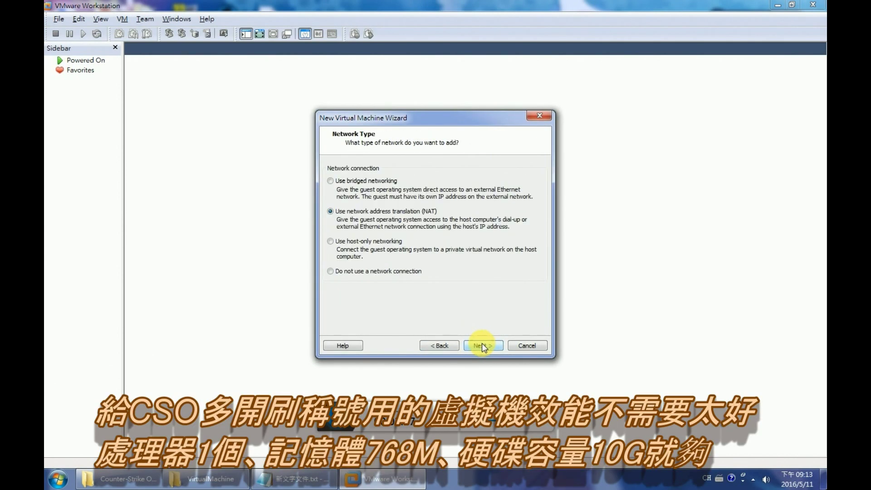
pyautogui.click(482, 343)
# Step: Create a new SCSI virtual disk with a capacity of 10 GB
pyautogui.click(481, 343)
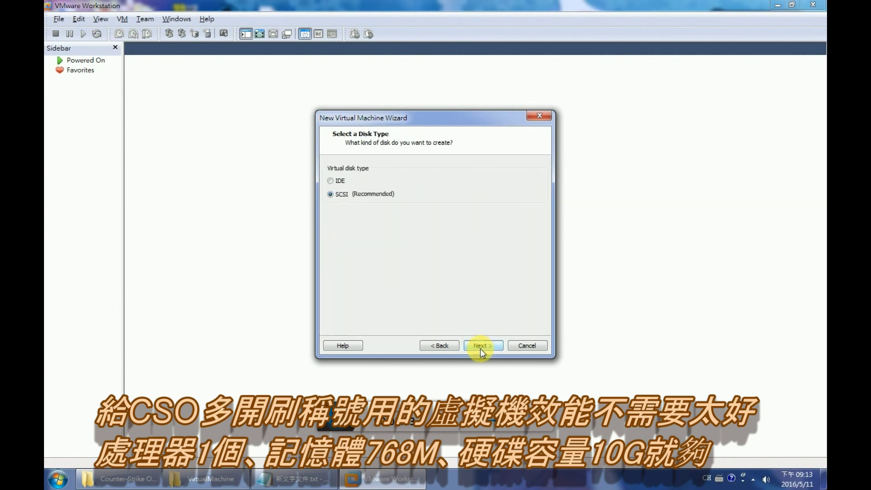
pyautogui.click(480, 347)
pyautogui.write('10')
pyautogui.click(480, 347)
pyautogui.click(477, 347)
# Step: Remove the three devices listed between the network adapter and the display from the hardware, and create the virtual machine
pyautogui.click(378, 277)
pyautogui.click(327, 191)
pyautogui.click(405, 354)
pyautogui.click(296, 181)
pyautogui.click(408, 354)
pyautogui.click(300, 171)
pyautogui.click(410, 354)
pyautogui.click(500, 376)
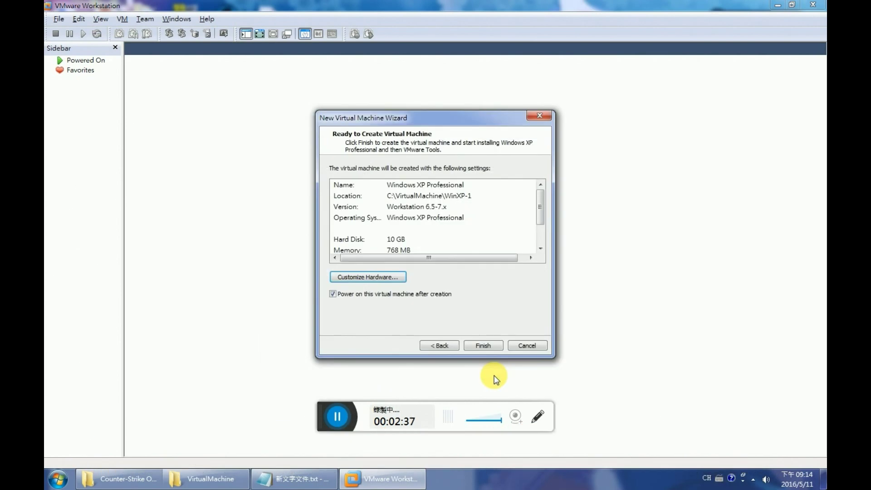
pyautogui.click(481, 346)
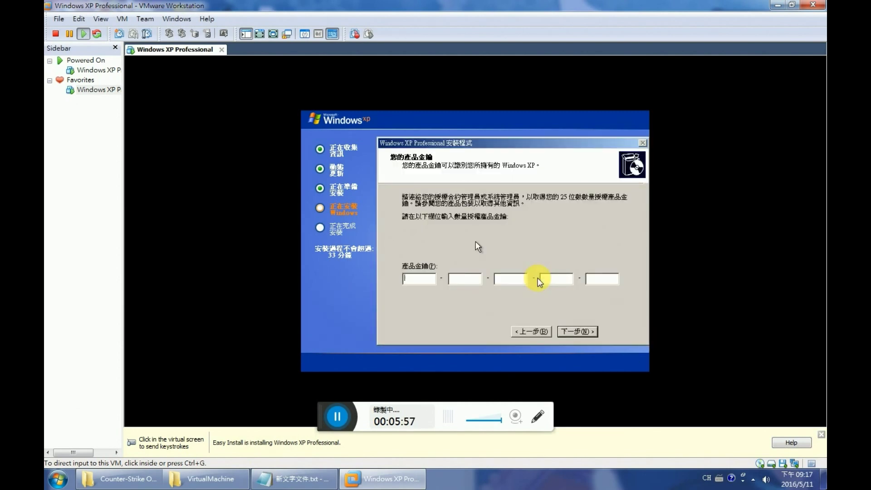
# Step: Enter the Windows product key in the Windows XP setup beside the open text file and continue the installation in a maximized window
pyautogui.press('super+Down')
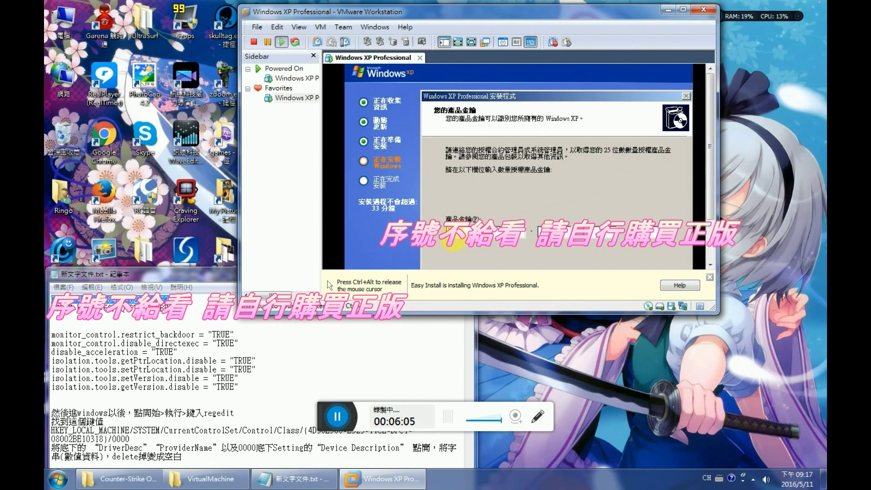
pyautogui.write('VL')
pyautogui.hotkey('ctrl', 'alt')
pyautogui.scroll(-2, 710, 180)
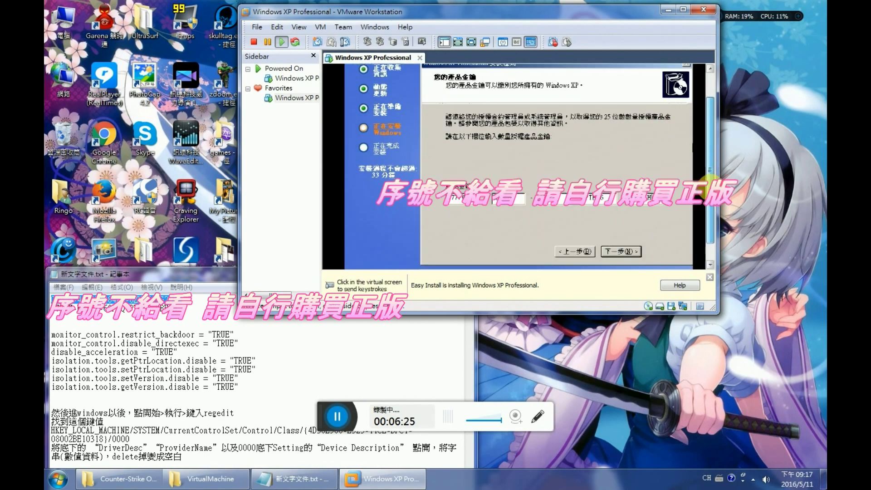
pyautogui.click(628, 236)
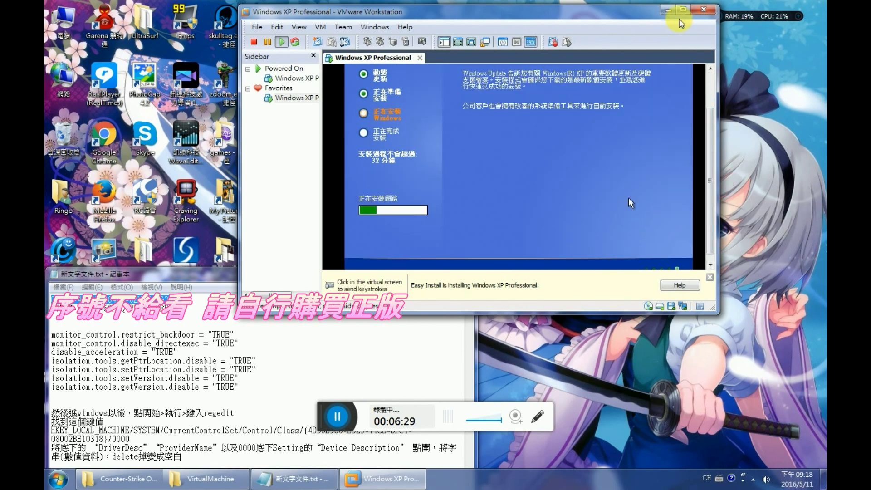
pyautogui.click(682, 9)
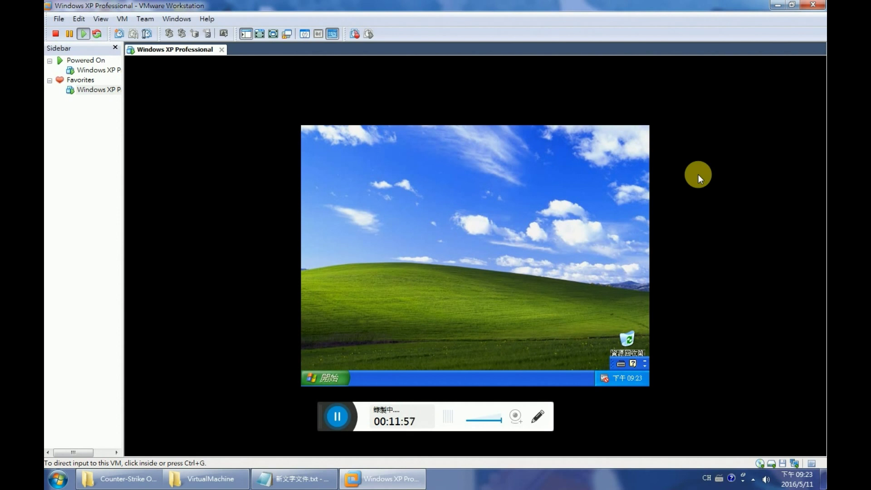
# Step: Dismiss the display settings balloon in Windows XP and set the screen resolution to 1024 x 768
pyautogui.click(550, 247)
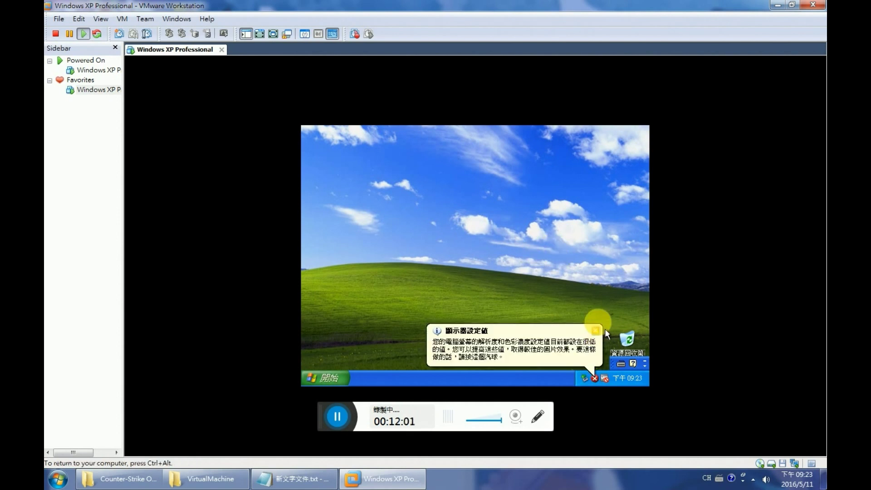
pyautogui.click(597, 328)
pyautogui.rightClick(485, 320)
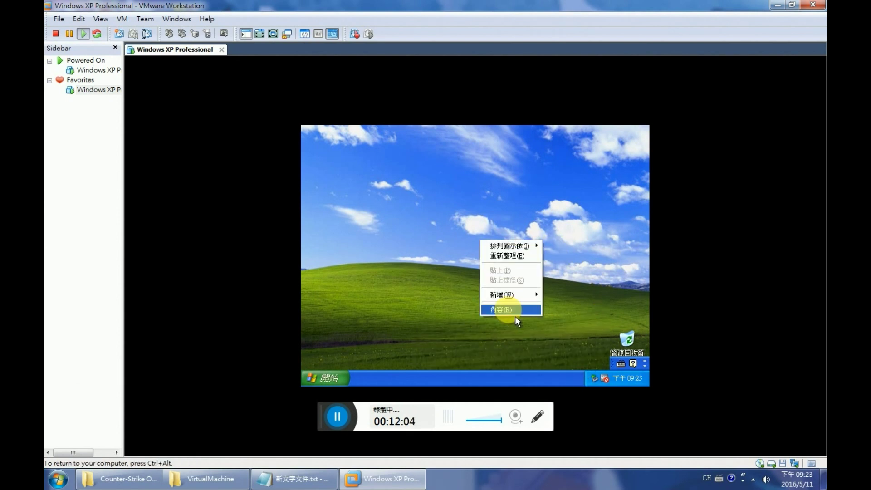
pyautogui.click(513, 313)
pyautogui.click(479, 162)
pyautogui.click(387, 309)
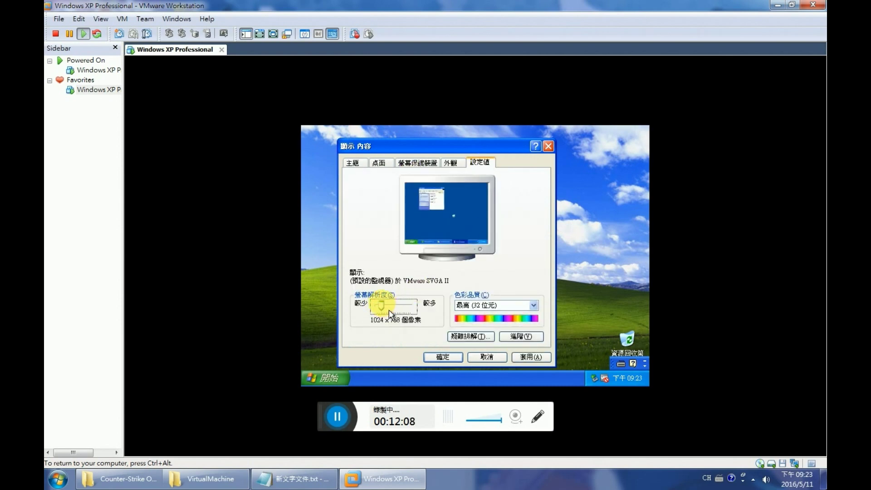
pyautogui.click(442, 357)
pyautogui.click(393, 170)
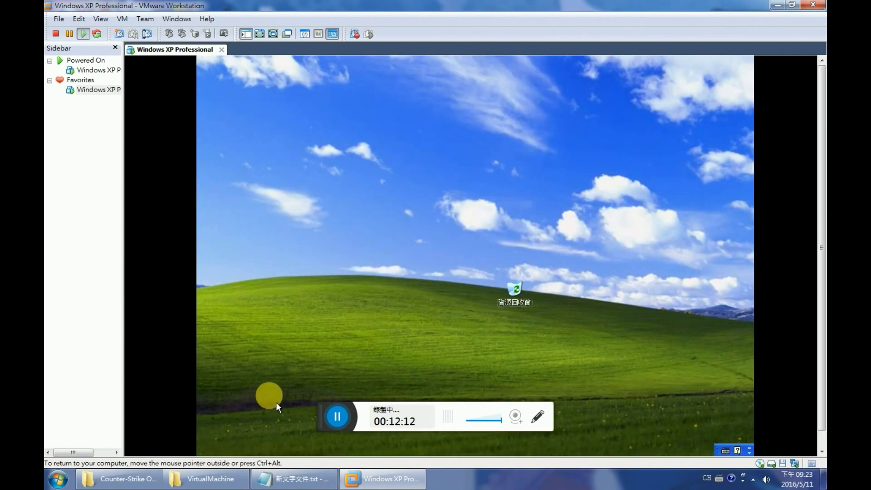
# Step: Hide the Power, Snapshot, ACE, View and Replay toolbars and the status bar of VMware Workstation
pyautogui.rightClick(390, 30)
pyautogui.click(404, 36)
pyautogui.rightClick(372, 33)
pyautogui.click(385, 48)
pyautogui.rightClick(350, 34)
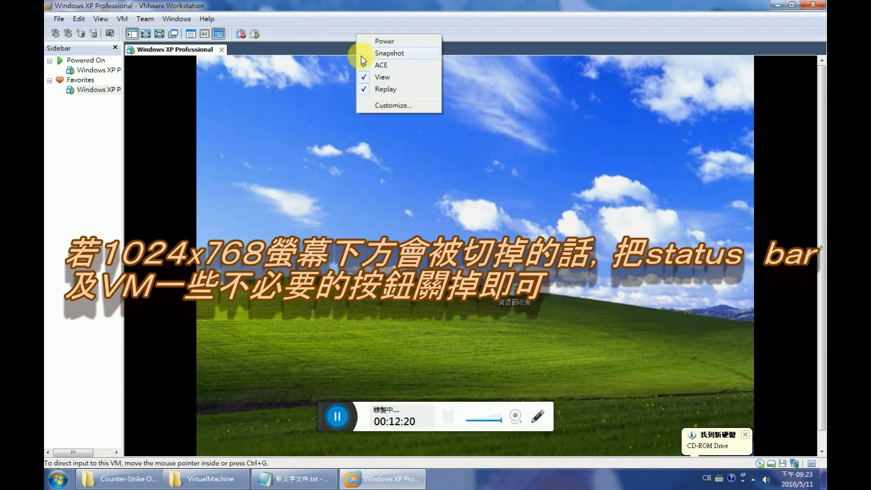
pyautogui.click(361, 65)
pyautogui.rightClick(346, 34)
pyautogui.click(359, 77)
pyautogui.rightClick(341, 35)
pyautogui.click(351, 89)
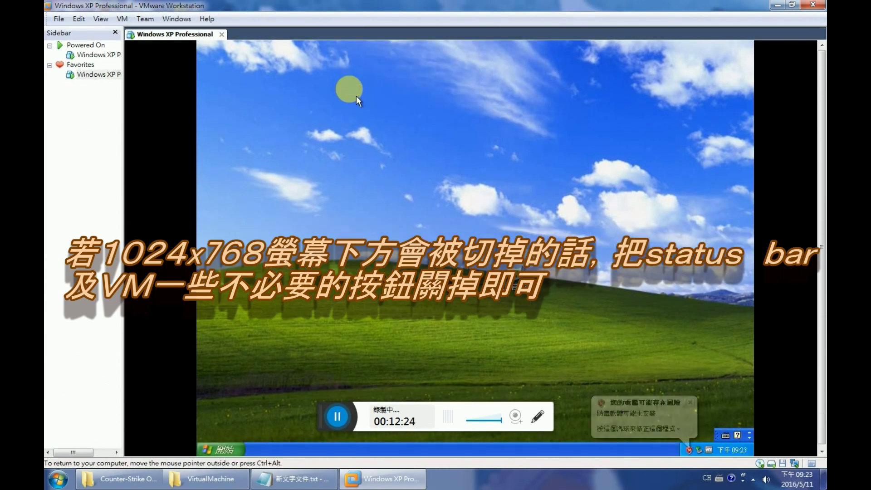
pyautogui.click(101, 19)
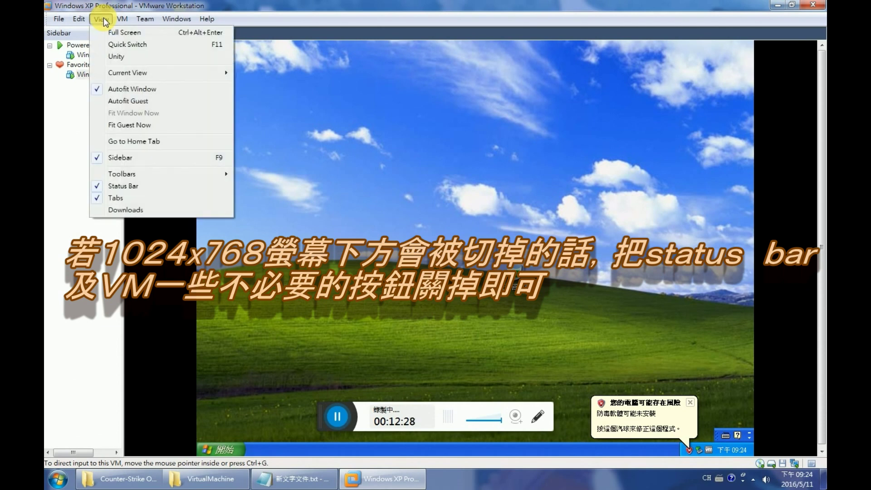
pyautogui.click(118, 186)
# Step: Show the My Computer (我的電腦) icon on the Windows XP desktop
pyautogui.click(221, 453)
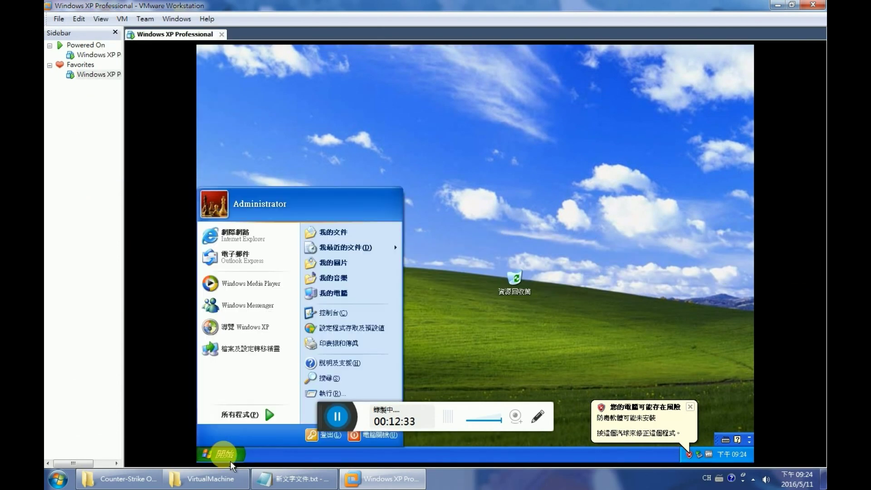
pyautogui.rightClick(353, 293)
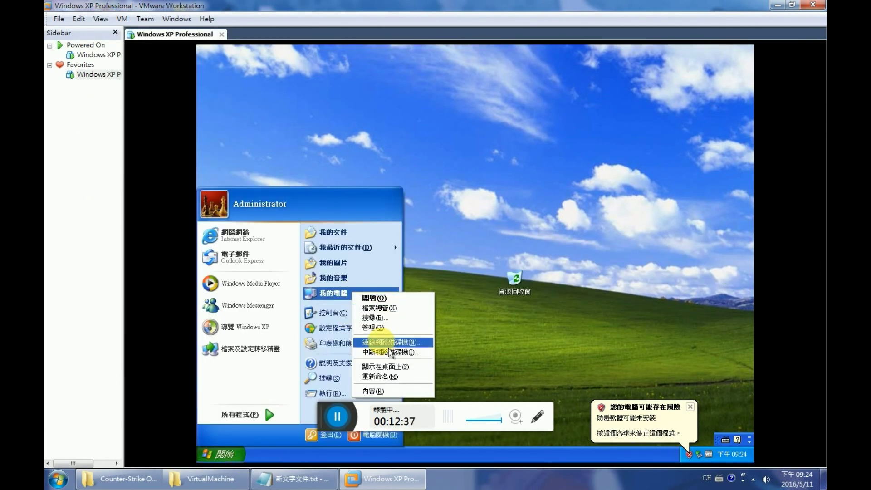
pyautogui.click(385, 366)
pyautogui.click(222, 454)
# Step: Copy the Counter-Strike Online folder from the host's D:\games onto the Windows XP desktop, placing it below My Computer
pyautogui.click(117, 478)
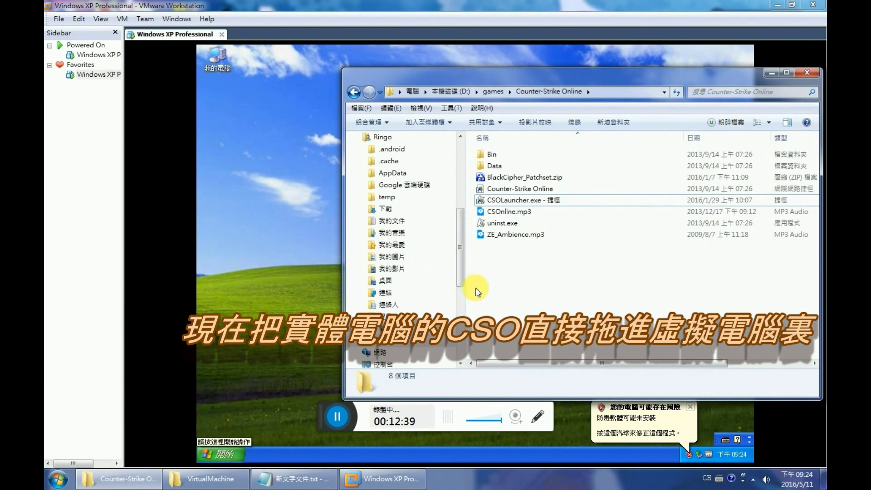
pyautogui.click(354, 92)
pyautogui.moveTo(481, 200); pyautogui.dragTo(285, 113)
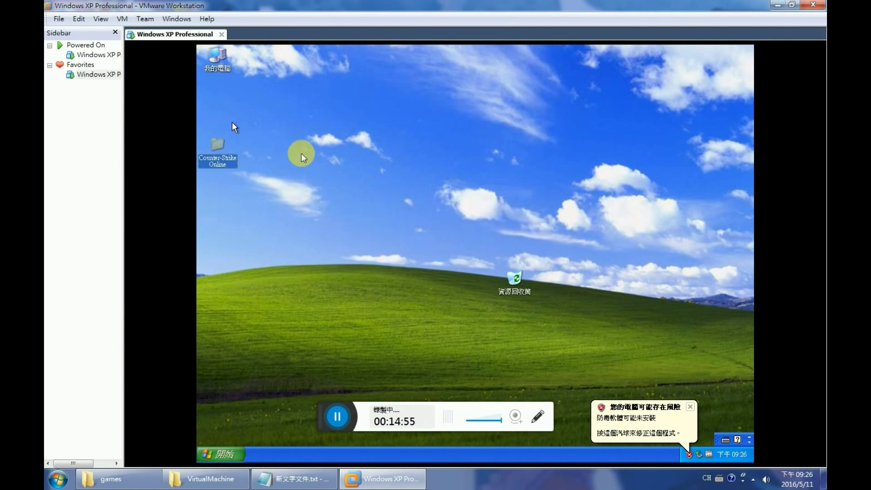
pyautogui.moveTo(220, 144); pyautogui.dragTo(227, 103)
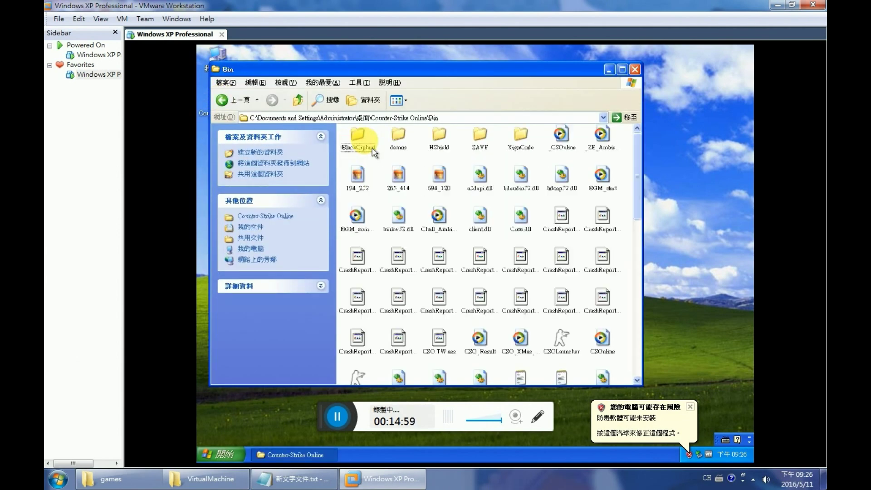
# Step: Create a desktop shortcut to CSOLauncher from the Counter-Strike Online Bin folder and close the folder window
pyautogui.rightClick(565, 341)
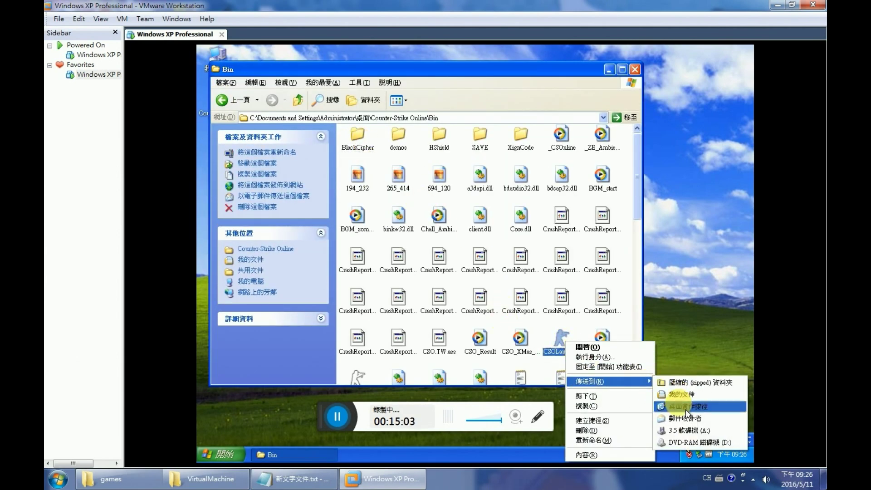
pyautogui.click(726, 381)
pyautogui.click(634, 69)
# Step: Shut down the Windows XP virtual machine from within the guest
pyautogui.click(221, 453)
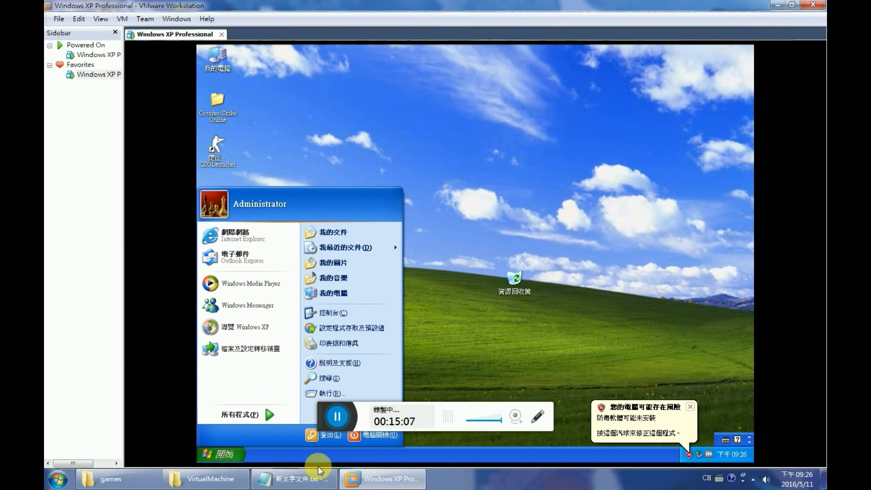
pyautogui.click(295, 412)
pyautogui.click(470, 209)
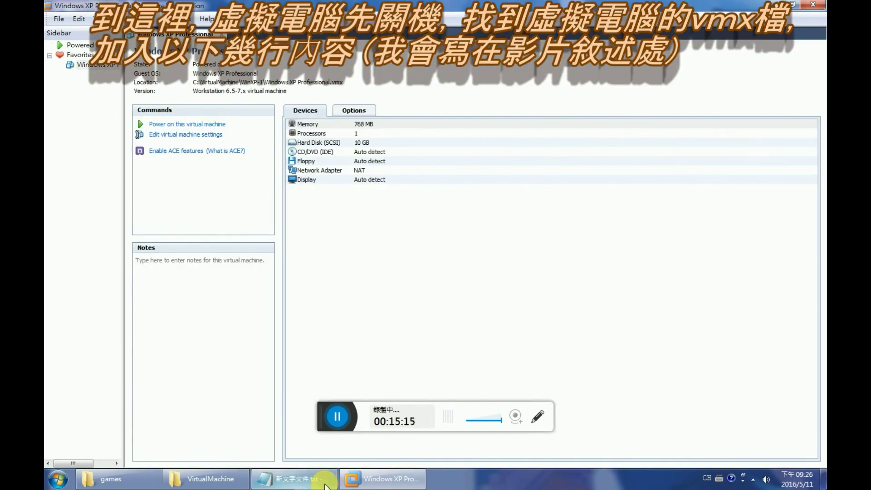
# Step: Open Windows XP Professional.vmx from the C:\VirtualMachine\WinXP-1 folder for text editing
pyautogui.click(295, 478)
pyautogui.click(204, 478)
pyautogui.doubleClick(200, 144)
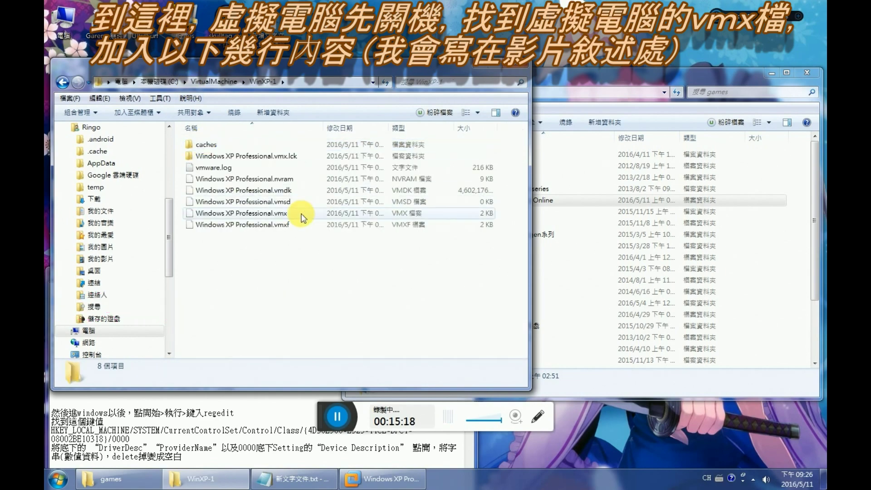
pyautogui.rightClick(267, 213)
pyautogui.click(305, 227)
pyautogui.scroll(-10, 431, 211)
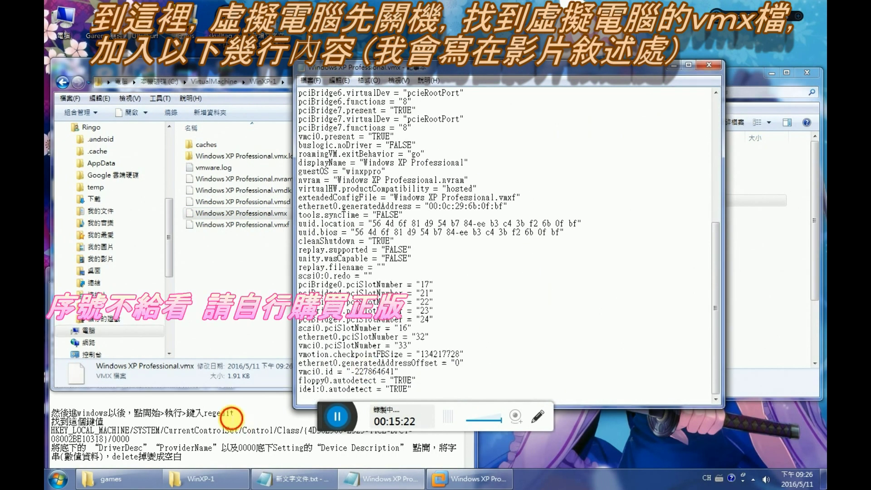
# Step: Append the notes file's monitor_control, disable_acceleration and isolation.tools lines to the end of the .vmx file, then save and close it
pyautogui.click(248, 388)
pyautogui.moveTo(249, 388); pyautogui.dragTo(52, 334)
pyautogui.hotkey('ctrl', 'c')
pyautogui.click(557, 330)
pyautogui.hotkey('ctrl', 'End')
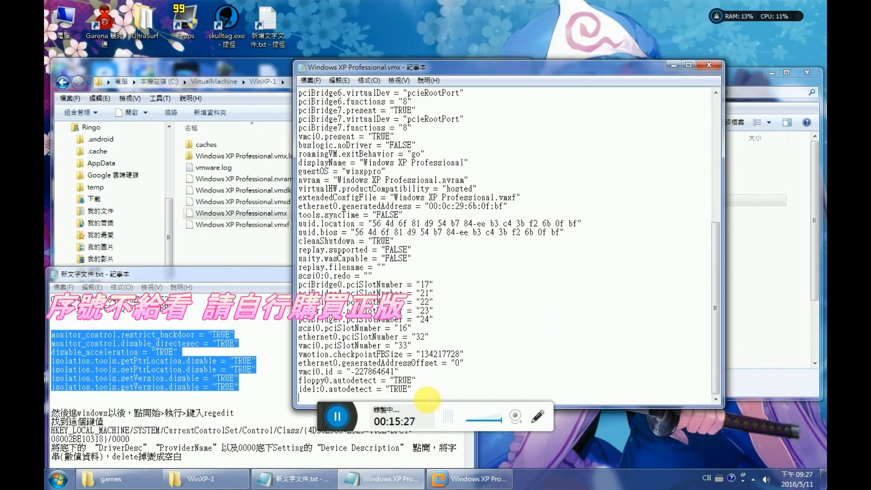
pyautogui.hotkey('ctrl', 'v')
pyautogui.click(311, 81)
pyautogui.click(324, 113)
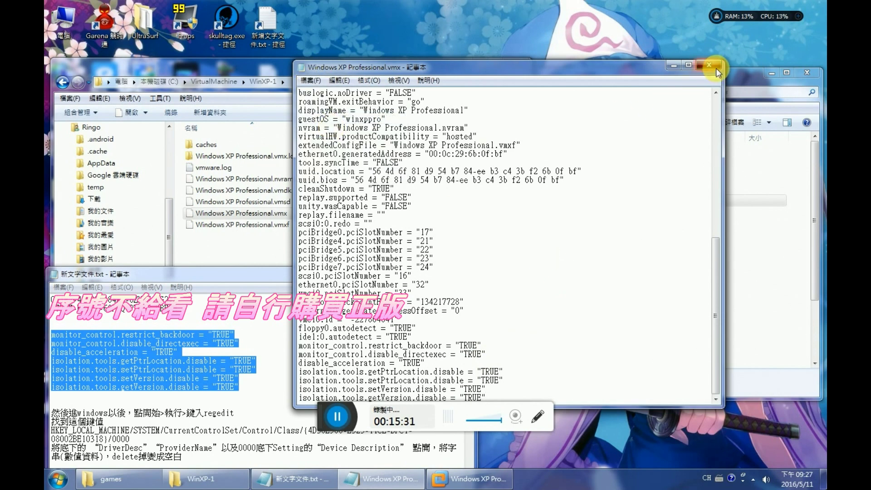
pyautogui.click(709, 65)
# Step: Switch back to VMware Workstation and power on the Windows XP Professional virtual machine
pyautogui.click(382, 478)
pyautogui.rightClick(177, 34)
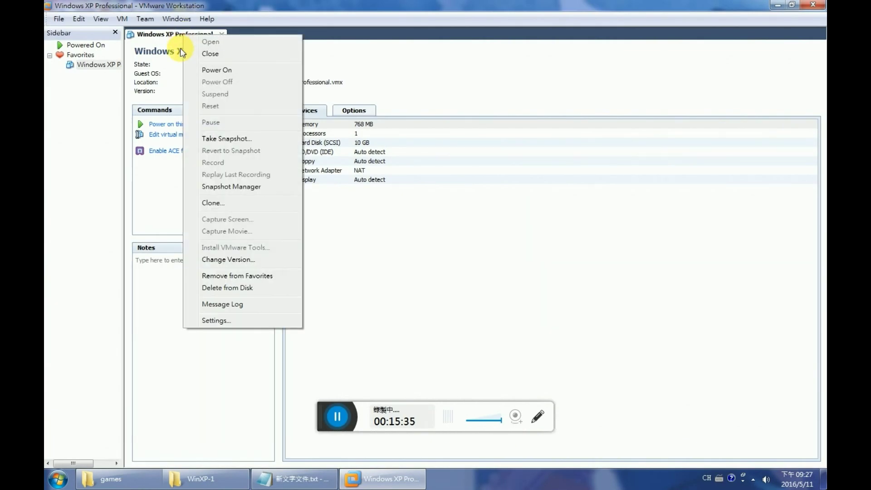
pyautogui.click(217, 71)
pyautogui.click(547, 263)
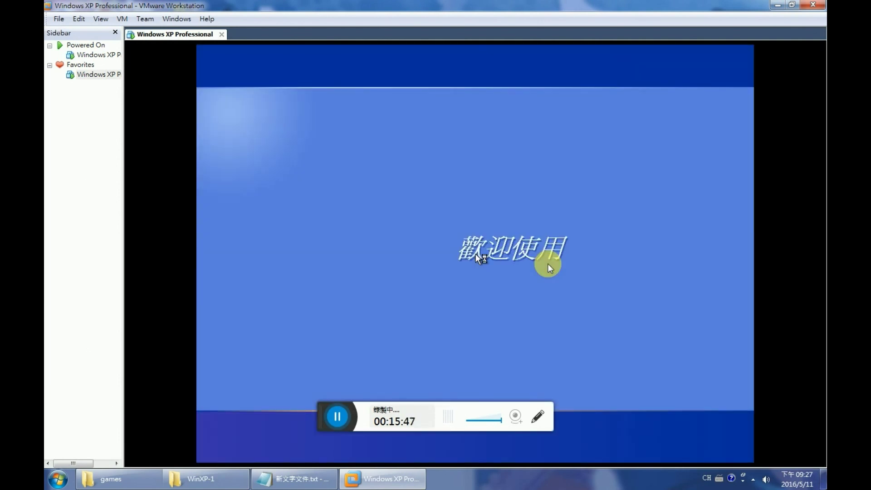
# Step: Launch the Registry Editor in the Windows XP guest by running regedit
pyautogui.press('super')
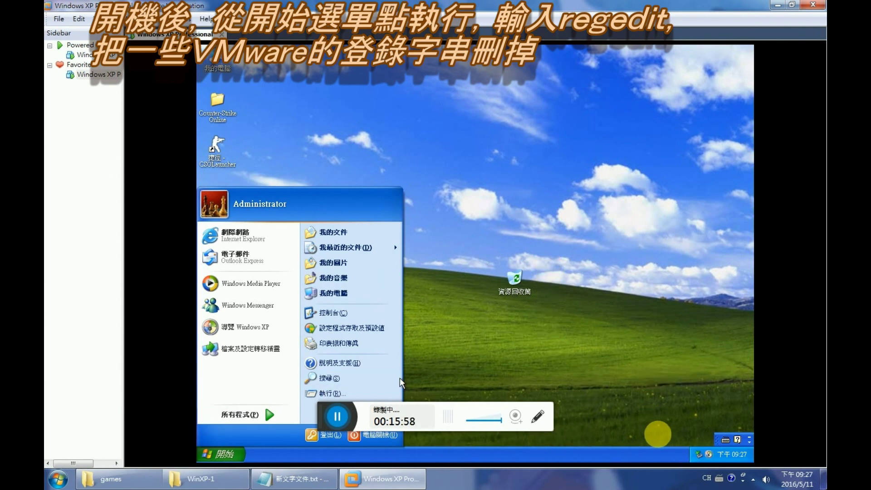
pyautogui.click(349, 390)
pyautogui.write('regedit')
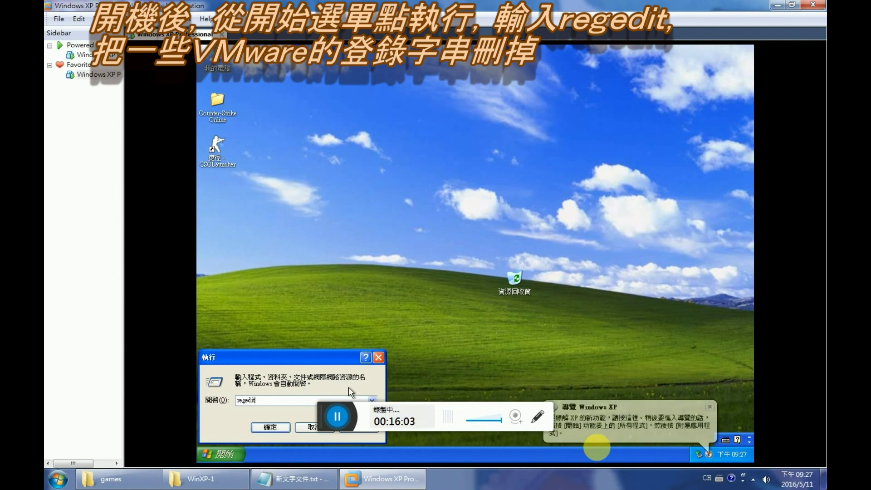
pyautogui.click(268, 424)
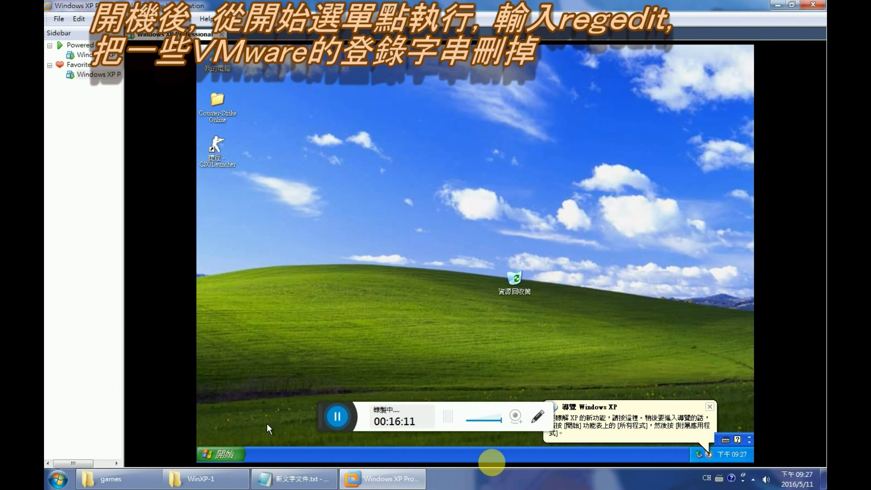
# Step: Go to the registry key HKEY_LOCAL_MACHINE\SYSTEM\CurrentControlSet\Control\Class\{4D36E968-E325-11CE-BFC1-08002BE10318}\0000
pyautogui.click(288, 198)
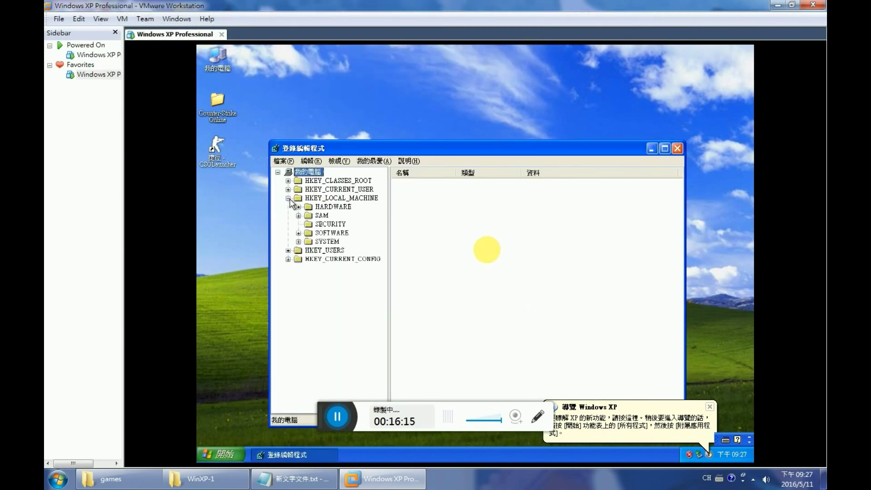
pyautogui.click(298, 242)
pyautogui.click(309, 268)
pyautogui.click(320, 277)
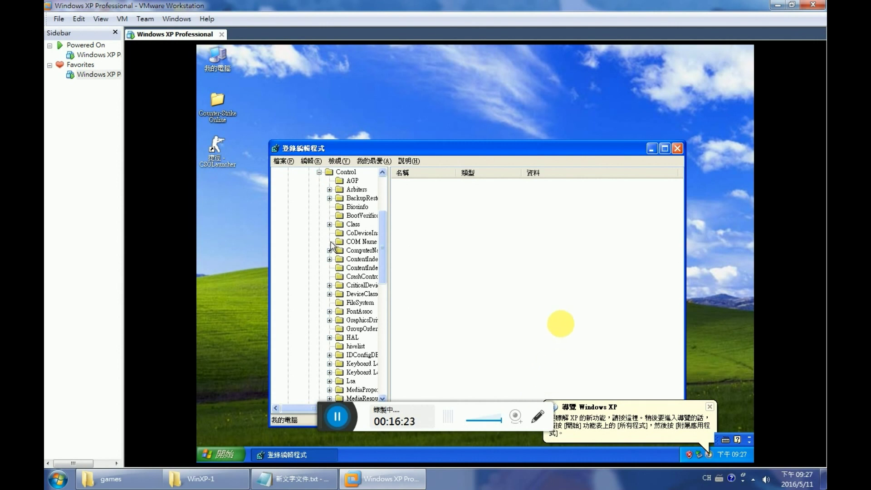
pyautogui.click(329, 224)
pyautogui.moveTo(388, 224); pyautogui.dragTo(427, 224)
pyautogui.click(340, 249)
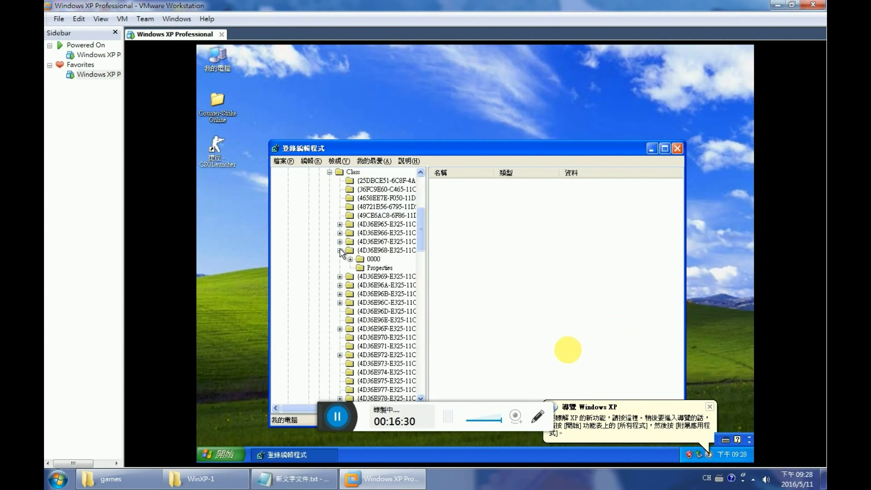
pyautogui.click(356, 259)
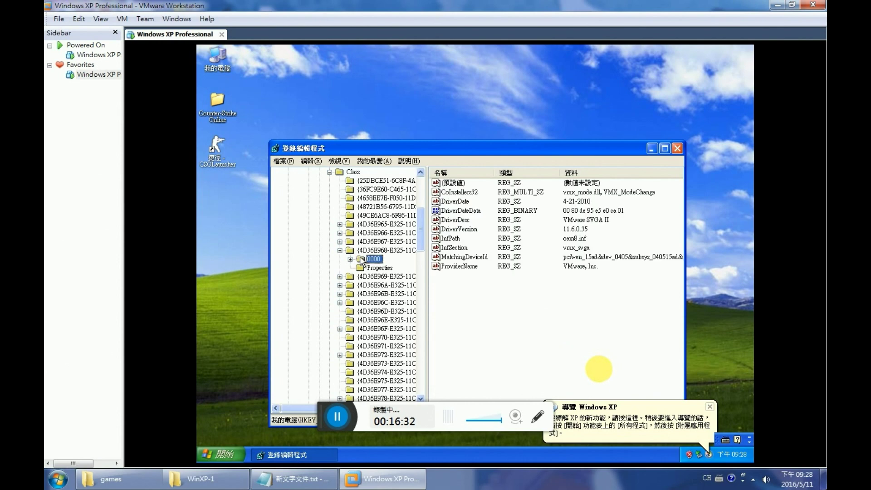
# Step: Clear the value data of DriverDesc and ProviderName in the 0000 key
pyautogui.doubleClick(450, 221)
pyautogui.click(432, 260)
pyautogui.doubleClick(436, 266)
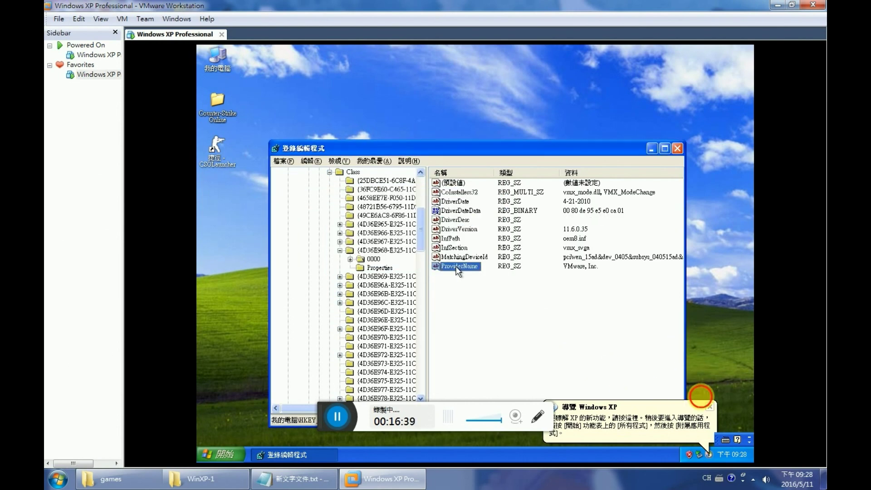
pyautogui.press('Delete')
pyautogui.click(434, 259)
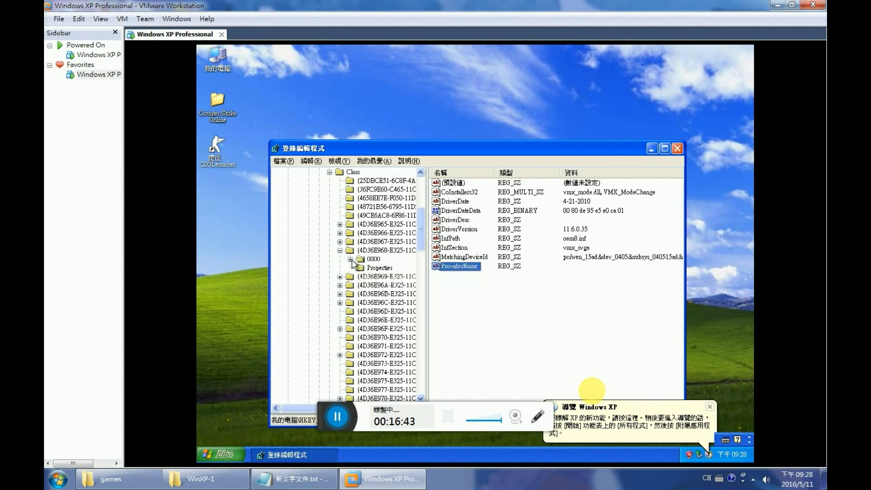
# Step: Clear the Device Description value in the Settings subkey of 0000 and close the Registry Editor
pyautogui.doubleClick(374, 259)
pyautogui.click(376, 270)
pyautogui.doubleClick(465, 220)
pyautogui.press('Delete')
pyautogui.click(430, 260)
pyautogui.click(677, 149)
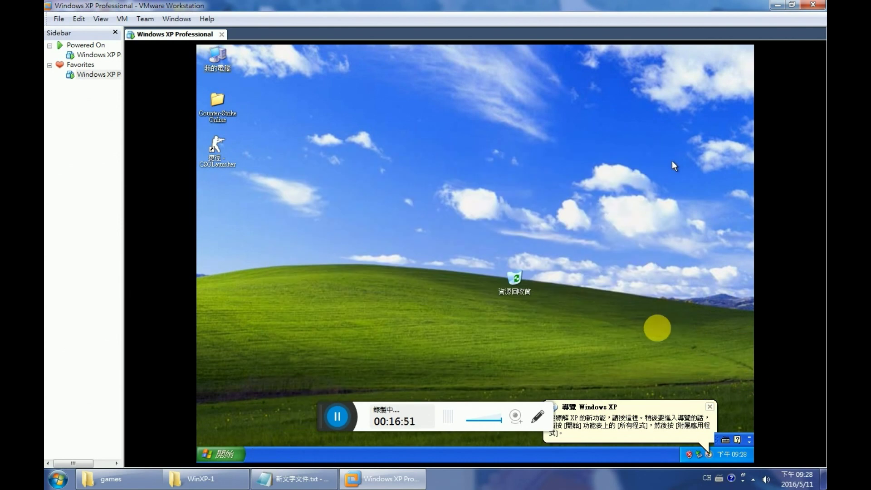
# Step: Test Counter-Strike Online by starting it from the CSOLauncher shortcut up to the login dialog, then exit the game
pyautogui.doubleClick(212, 167)
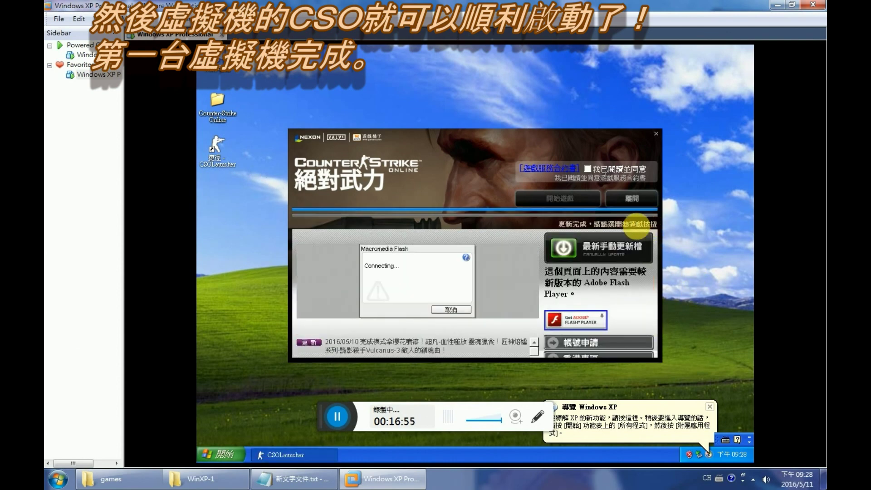
pyautogui.click(578, 197)
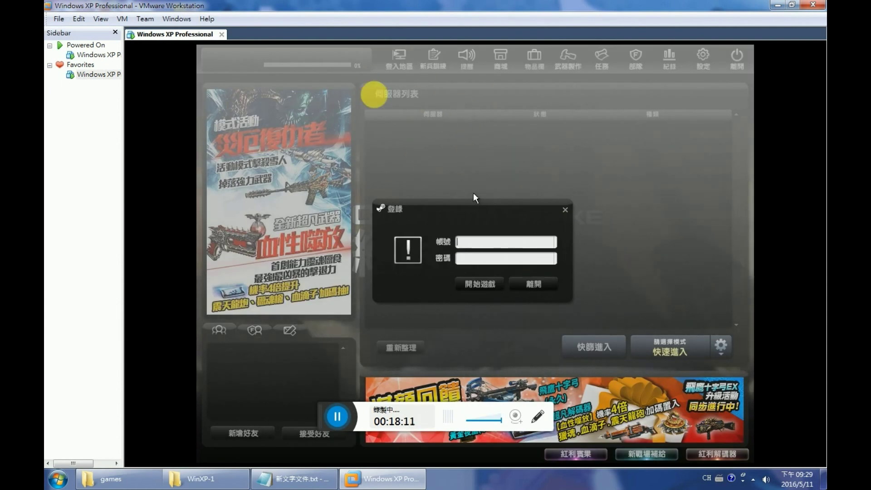
pyautogui.click(533, 284)
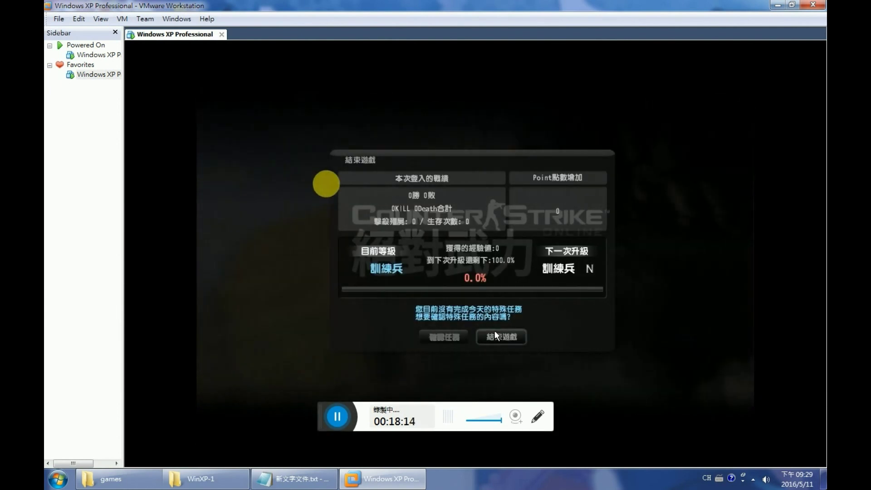
pyautogui.click(497, 336)
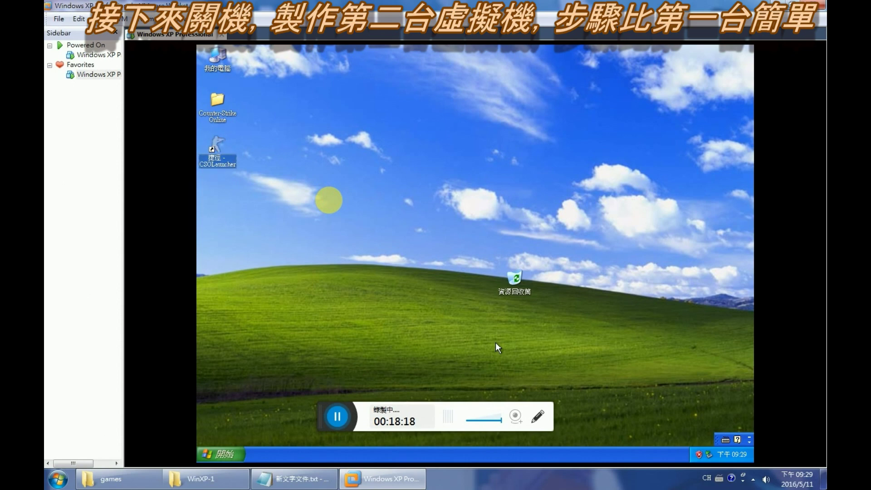
# Step: Shut down Windows XP in the first virtual machine
pyautogui.click(213, 454)
pyautogui.click(508, 412)
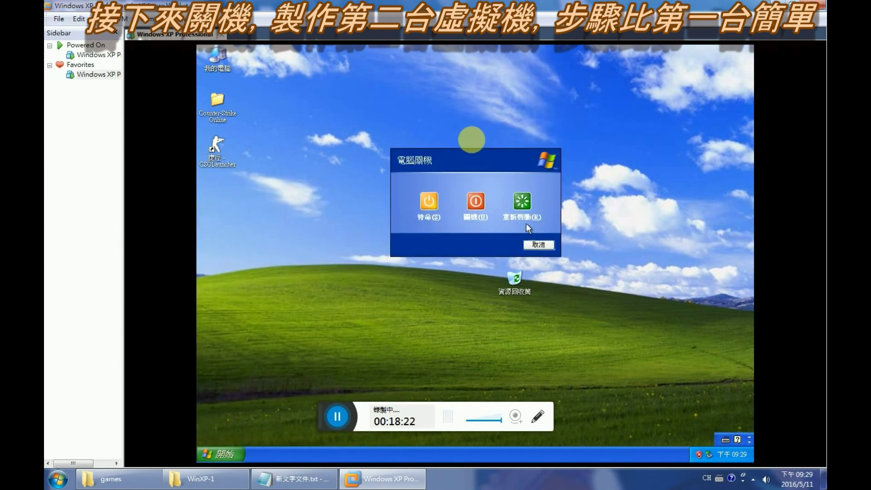
pyautogui.click(475, 201)
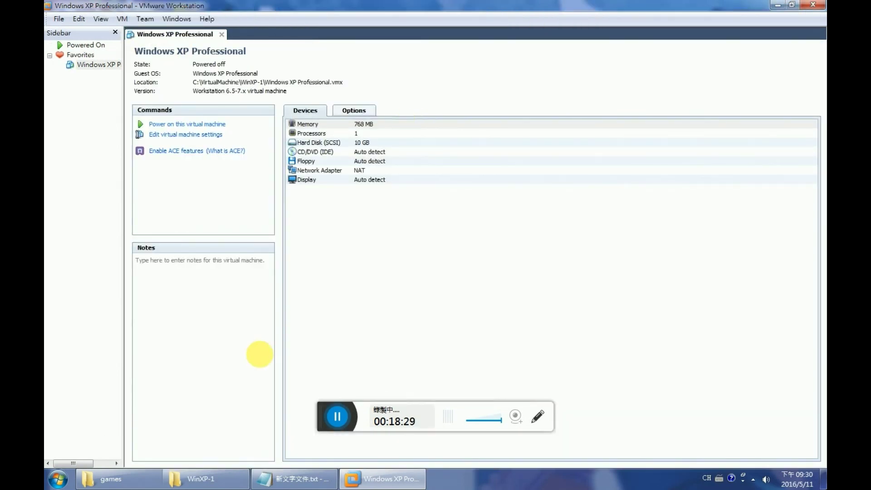
# Step: Copy Windows XP Professional.vmdk from the WinXP-1 folder into a new folder named WinXP-2 in C:\VirtualMachine
pyautogui.click(200, 478)
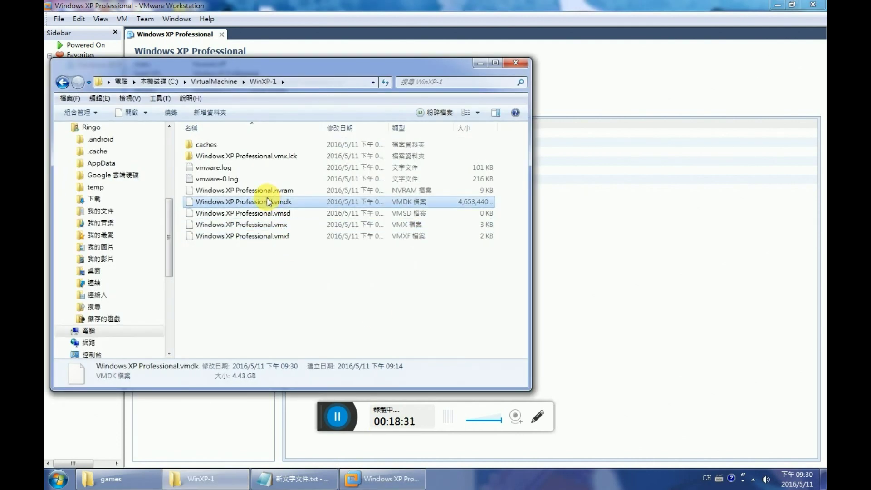
pyautogui.rightClick(269, 201)
pyautogui.click(342, 387)
pyautogui.press('BackSpace')
pyautogui.rightClick(219, 223)
pyautogui.write('wfW')
pyautogui.write('inXP-')
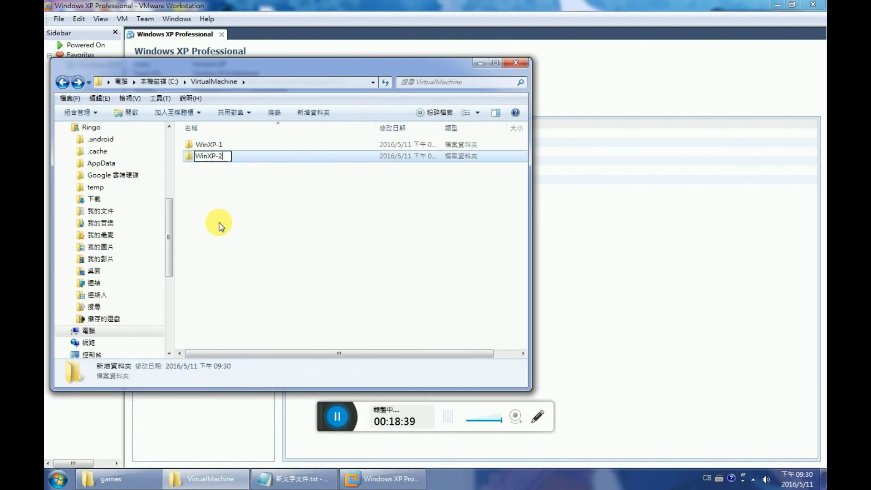
pyautogui.write('2')
pyautogui.press('Return')
pyautogui.press('Return')
pyautogui.rightClick(199, 161)
pyautogui.click(228, 247)
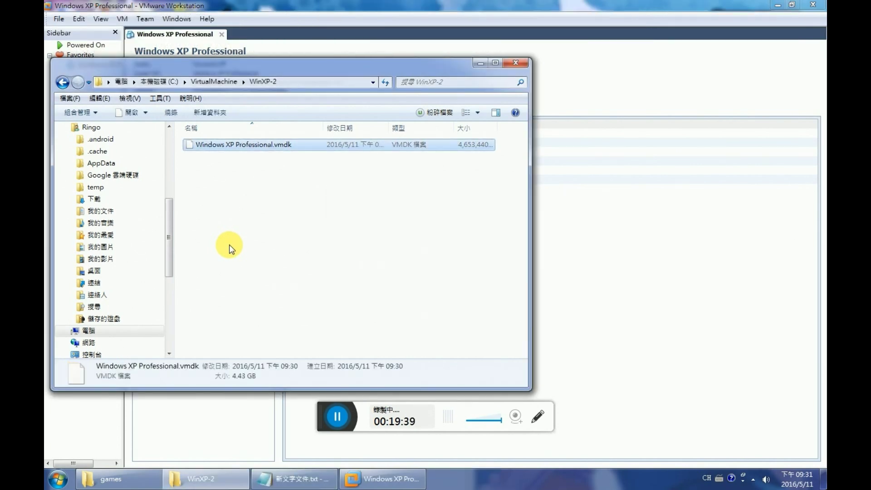
# Step: Begin a custom Windows XP Professional virtual machine with Workstation 6.5-7.x compatibility, choosing to install the operating system later
pyautogui.click(253, 14)
pyautogui.click(61, 19)
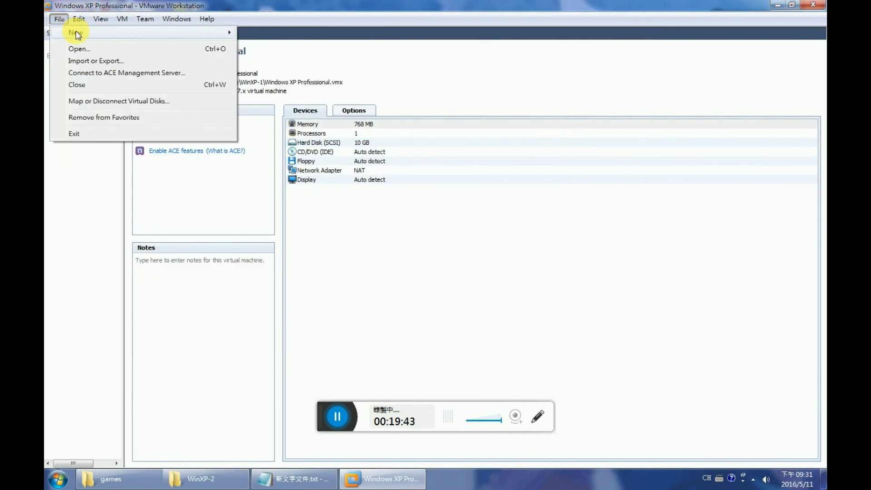
pyautogui.moveTo(180, 32)
pyautogui.click(254, 31)
pyautogui.click(481, 345)
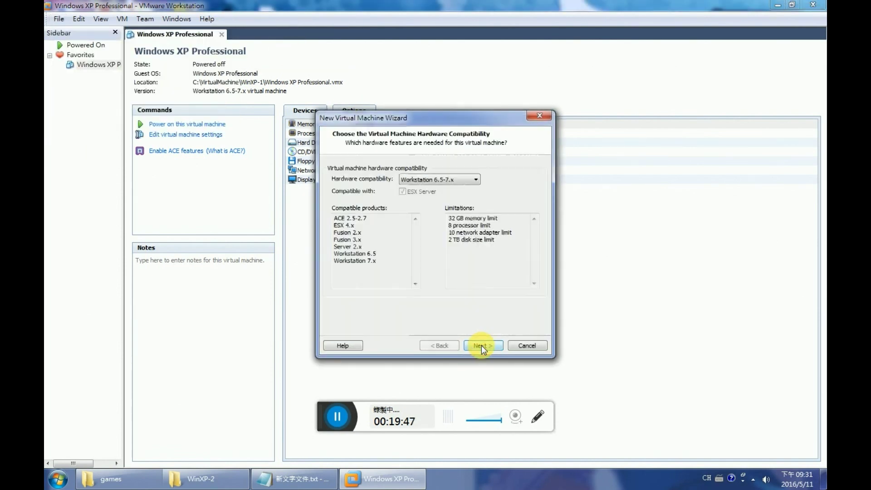
pyautogui.click(482, 345)
pyautogui.click(335, 282)
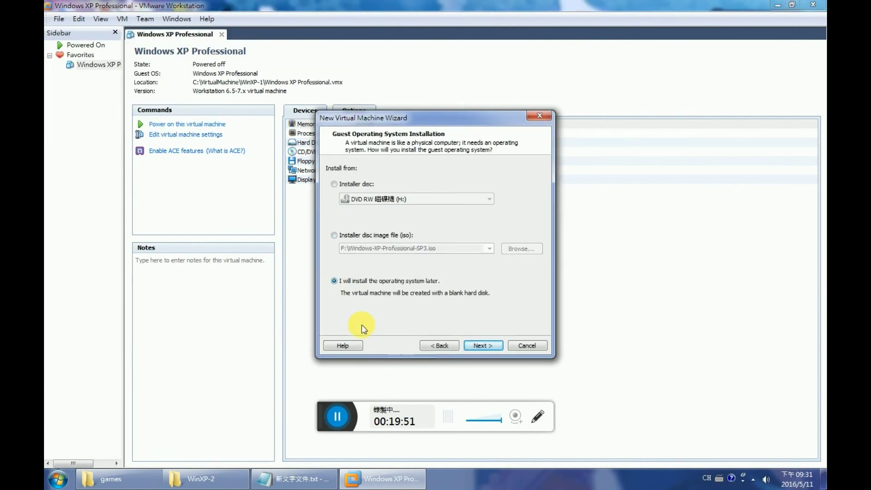
pyautogui.click(481, 345)
pyautogui.click(481, 345)
# Step: Set the new virtual machine's location to C:\VirtualMachine\WinXP-2
pyautogui.click(522, 214)
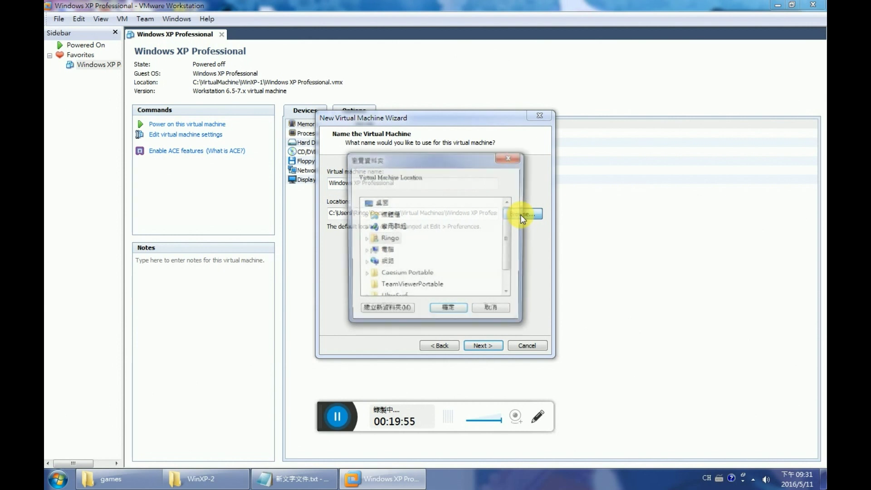
pyautogui.click(370, 215)
pyautogui.scroll(-2, 385, 254)
pyautogui.click(375, 274)
pyautogui.click(411, 287)
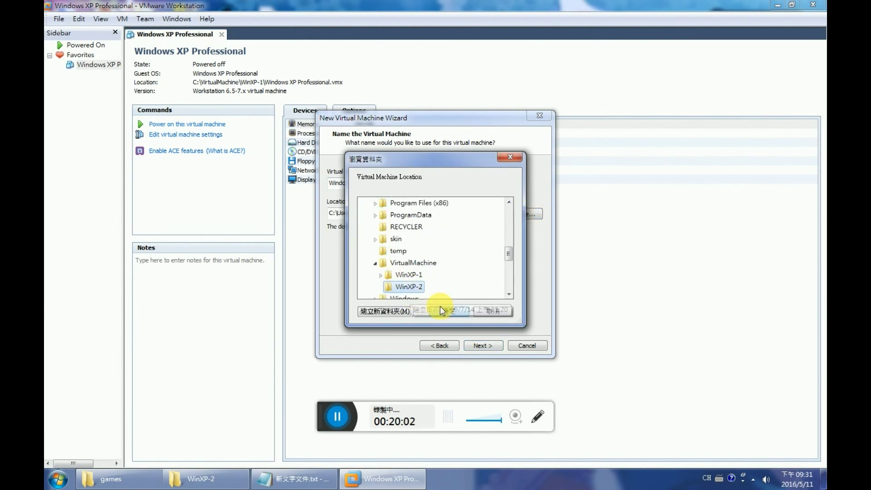
pyautogui.click(449, 311)
pyautogui.click(481, 345)
# Step: Accept one processor with one core, the default memory, NAT networking and the default I/O controller for the new virtual machine
pyautogui.click(490, 263)
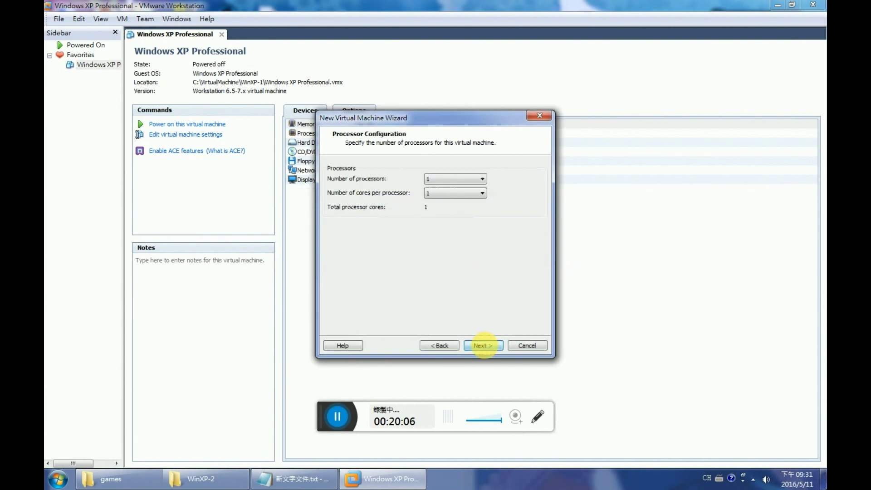
pyautogui.click(483, 345)
pyautogui.click(484, 345)
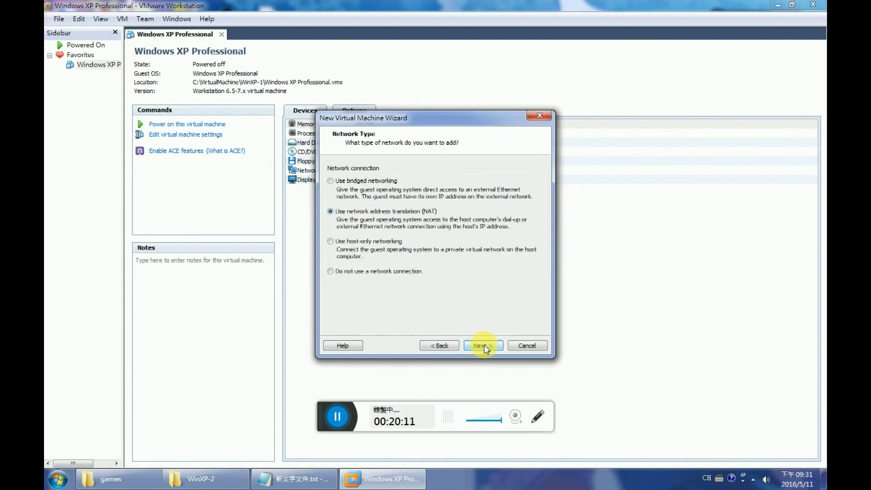
pyautogui.click(484, 345)
pyautogui.click(483, 345)
# Step: Use an existing virtual disk for the new machine, selecting C:\VirtualMachine\WinXP-2\Windows XP Professional.vmdk
pyautogui.click(330, 220)
pyautogui.click(480, 344)
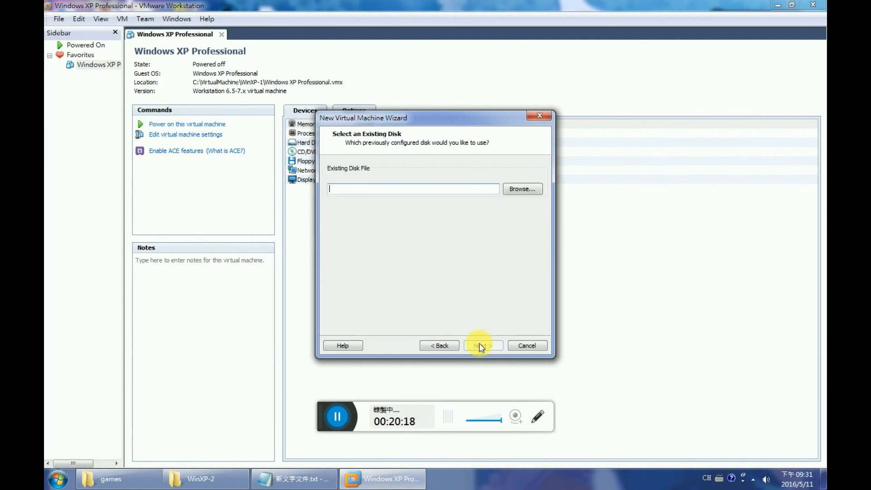
pyautogui.click(520, 189)
pyautogui.click(357, 248)
pyautogui.doubleClick(574, 225)
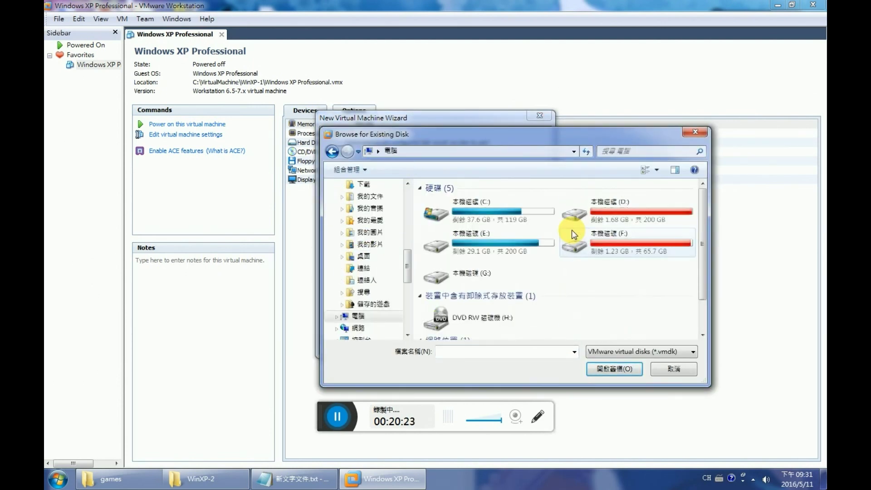
pyautogui.doubleClick(476, 217)
pyautogui.doubleClick(448, 284)
pyautogui.doubleClick(436, 215)
pyautogui.click(469, 201)
pyautogui.click(595, 370)
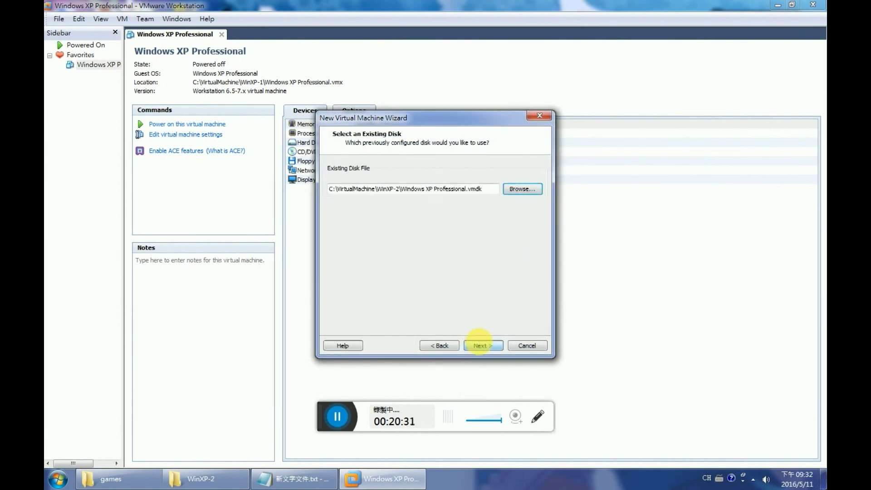
# Step: Strip the new machine's hardware down to memory, processors, CD/DVD, floppy, network adapter and display, and finish creating it
pyautogui.click(483, 346)
pyautogui.click(381, 280)
pyautogui.click(313, 189)
pyautogui.click(409, 354)
pyautogui.click(300, 181)
pyautogui.click(409, 354)
pyautogui.click(299, 171)
pyautogui.click(408, 354)
pyautogui.click(501, 376)
pyautogui.click(483, 346)
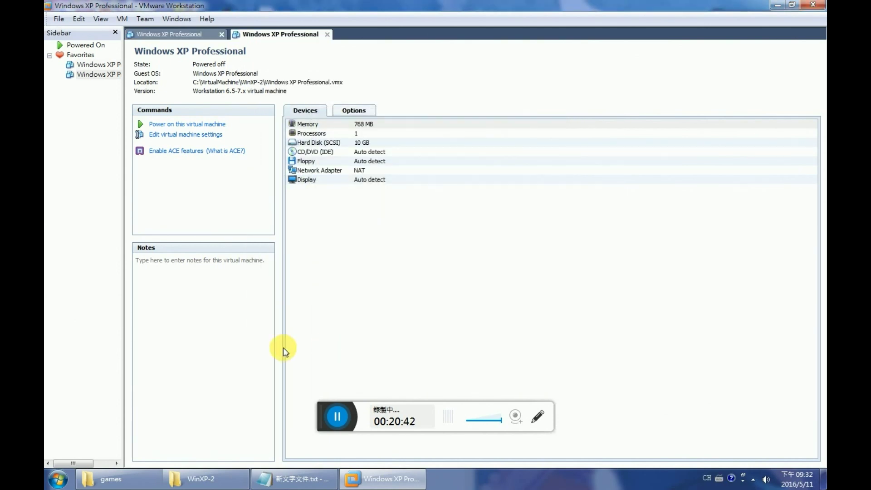
# Step: Open Windows XP Professional.vmx from the WinXP-2 folder in Notepad and go to the end of the file
pyautogui.click(202, 478)
pyautogui.click(260, 180)
pyautogui.rightClick(259, 183)
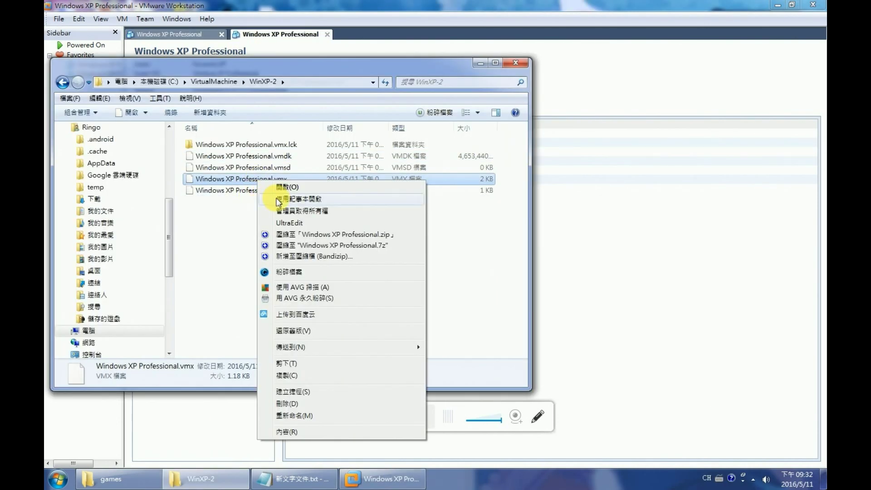
pyautogui.click(269, 198)
pyautogui.scroll(-1, 411, 402)
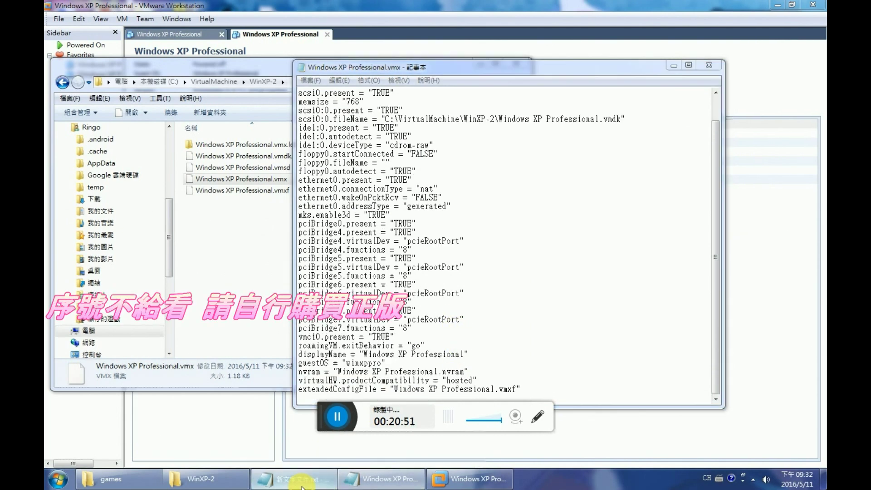
# Step: Append the text file's settings to the configuration, including monitor_control.restrict_backdoor, monitor_control.disable_directexec and disable_acceleration set to "TRUE", and save
pyautogui.click(294, 479)
pyautogui.click(516, 394)
pyautogui.write('monitor_control.restrict_backdoor = "TRUE" monitor_control.disable_directexec = "TRUE" disable_acceleration = "TRUE" isolation.tools.getPtrLocation.disable = "TRUE" isolation.tools.setPtrLocation.disable = "TRUE" isolation.tools.setVersion.disable = "TRUE" isolation.tools.getVersion.disable = "TRUE"')
pyautogui.click(310, 80)
pyautogui.click(323, 117)
pyautogui.click(708, 65)
pyautogui.click(480, 63)
# Step: Power on the WinXP-2 virtual machine and mark its operating system installation as finished
pyautogui.rightClick(284, 34)
pyautogui.click(284, 67)
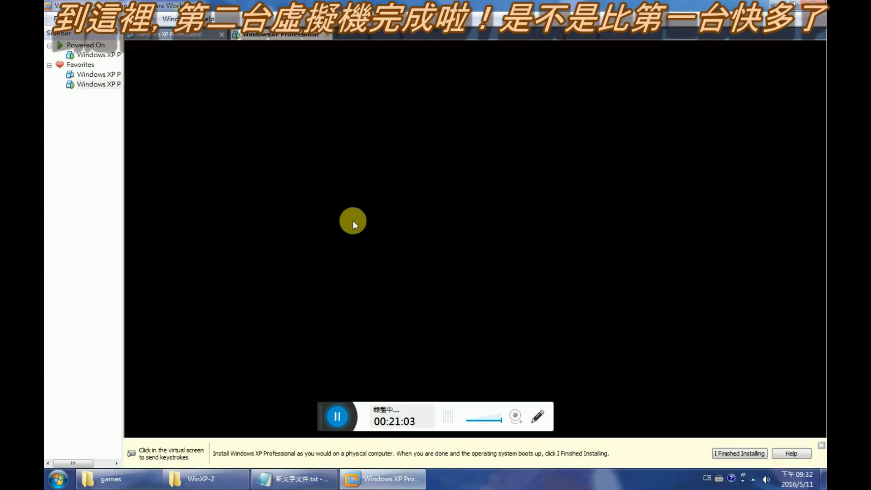
pyautogui.click(725, 454)
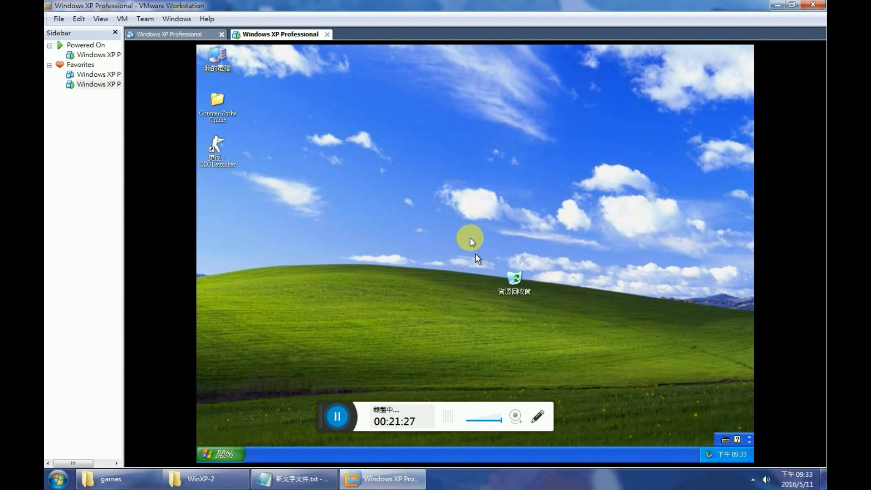
# Step: Launch Counter-Strike Online from the CSOLauncher shortcut on the guest desktop and start the game
pyautogui.click(349, 177)
pyautogui.doubleClick(214, 144)
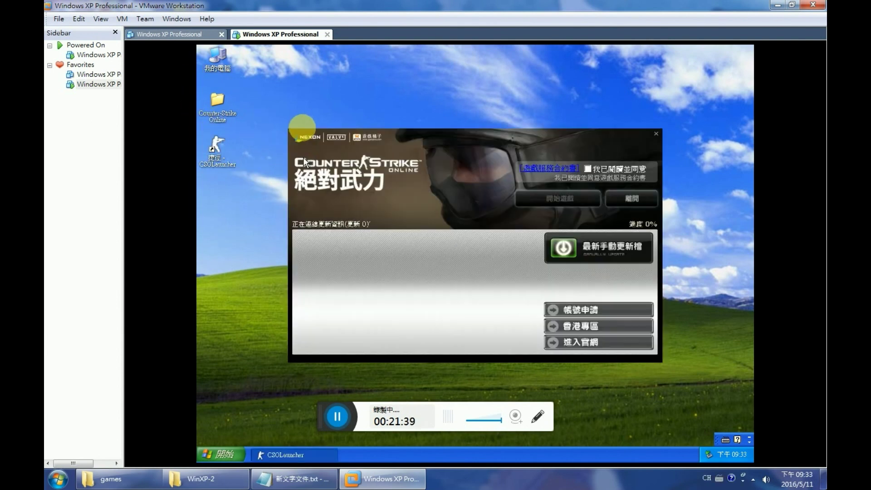
pyautogui.click(569, 198)
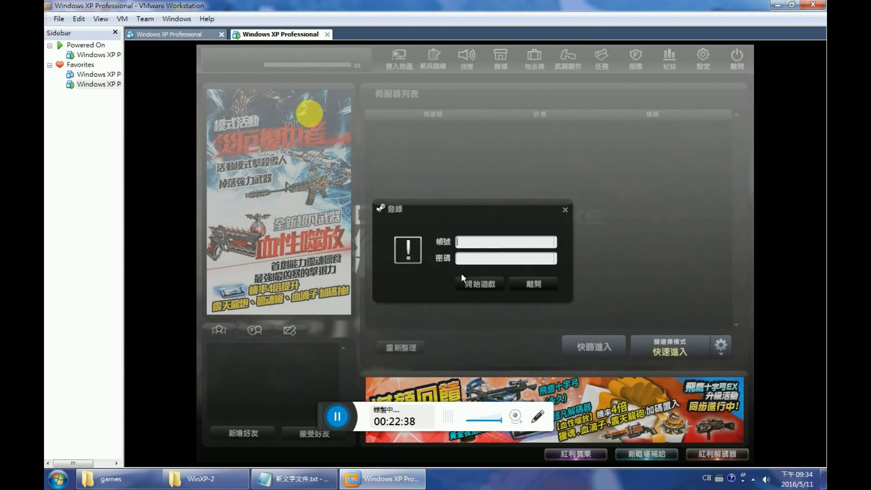
# Step: Leave the game from its login dialog, end it, and shut down the Windows XP guest
pyautogui.click(533, 284)
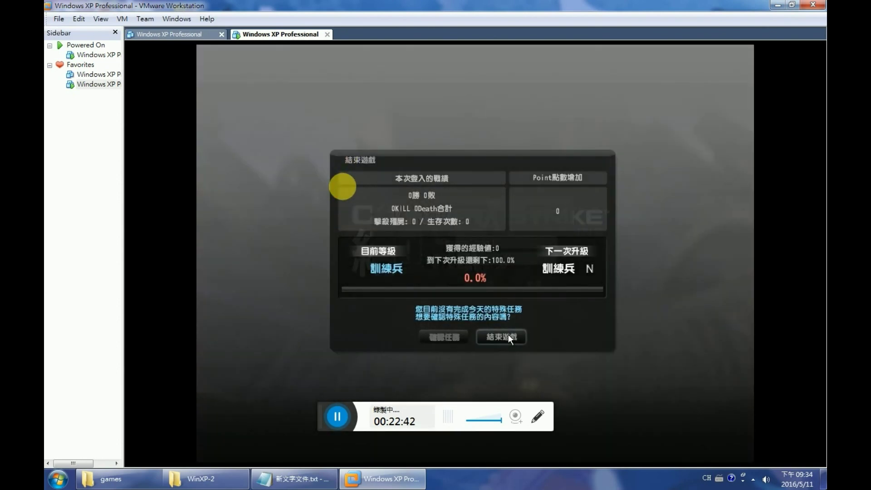
pyautogui.click(508, 336)
pyautogui.click(220, 453)
pyautogui.click(422, 433)
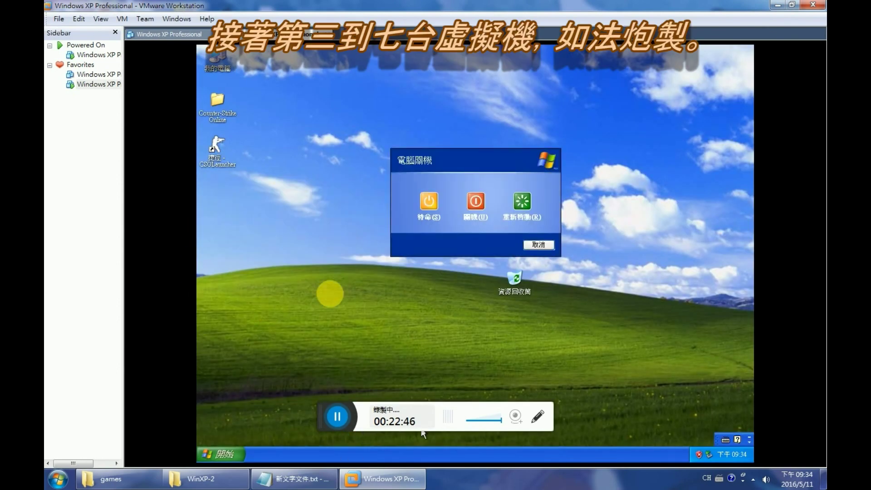
pyautogui.click(475, 201)
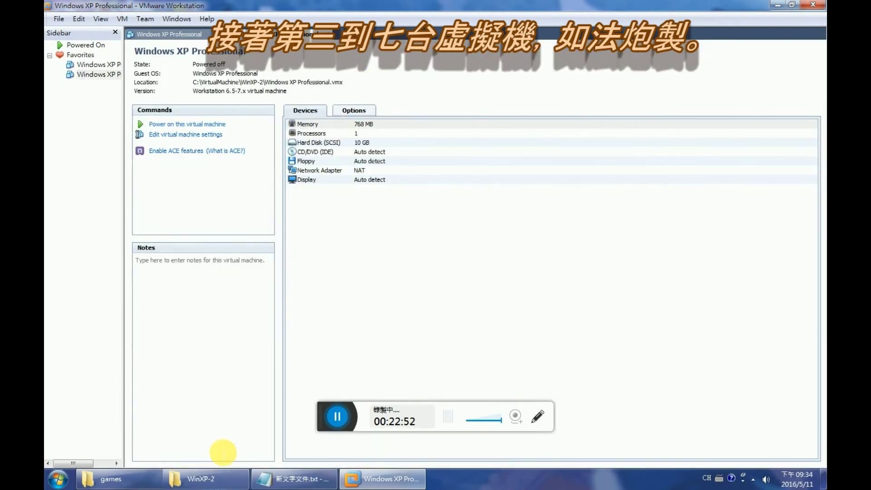
# Step: Copy Windows XP Professional.vmdk from the WinXP-2 folder in File Explorer
pyautogui.click(217, 477)
pyautogui.click(246, 180)
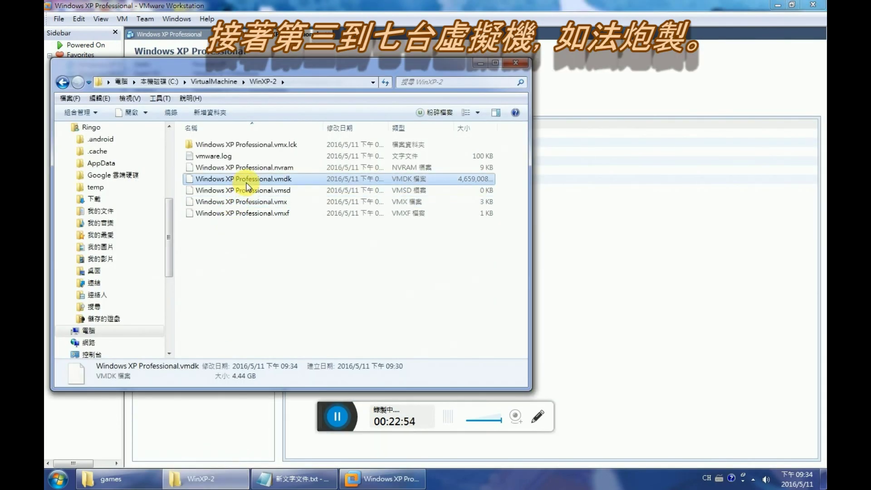
pyautogui.rightClick(247, 186)
pyautogui.click(257, 381)
# Step: Create the folders WinXP-3, WinXP-4 and WinXP-5 in C:\VirtualMachine
pyautogui.click(63, 82)
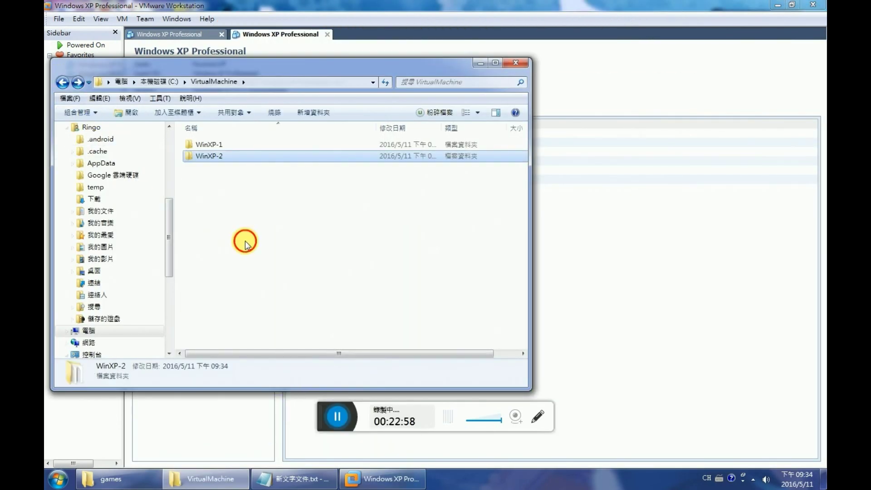
pyautogui.hotkey('ctrl', 'shift', 'n')
pyautogui.write('WinXP-3')
pyautogui.press('Return')
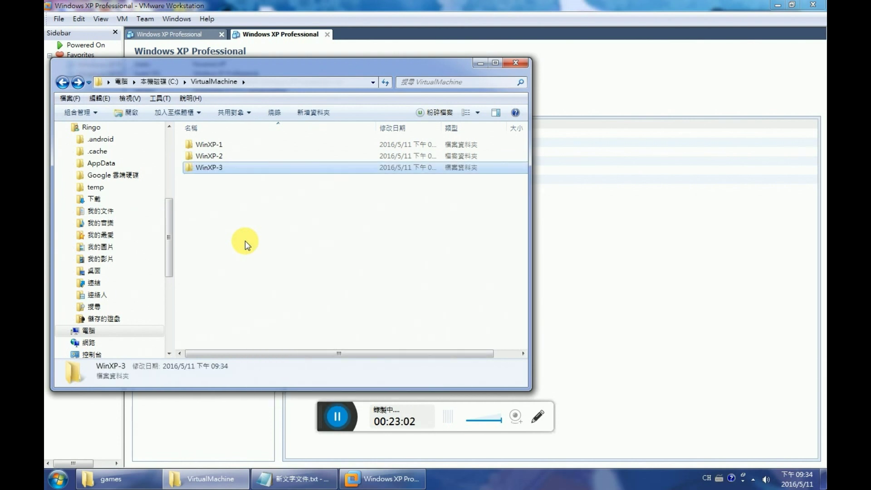
pyautogui.hotkey('ctrl', 'shift', 'n')
pyautogui.write('WinxP-4')
pyautogui.press('Return')
pyautogui.hotkey('ctrl', 'shift', 'n')
pyautogui.write('Wi')
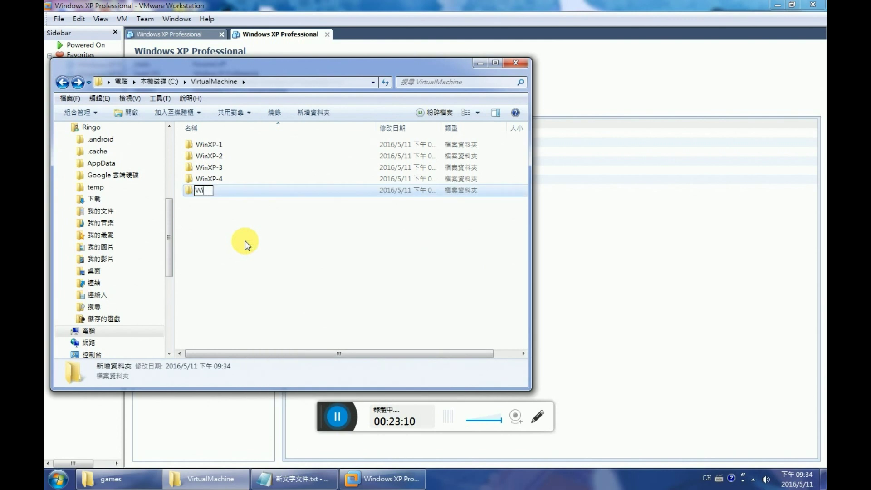
pyautogui.write('nXP-5')
pyautogui.press('Return')
# Step: Create two more folders named WinXP-6 and WinXP-7 in C:\VirtualMachine, correcting the capitalisation of the last name
pyautogui.hotkey('ctrl', 'shift', 'n')
pyautogui.write('WinXP-6')
pyautogui.press('Return')
pyautogui.hotkey('ctrl', 'shift', 'n')
pyautogui.write('Wi')
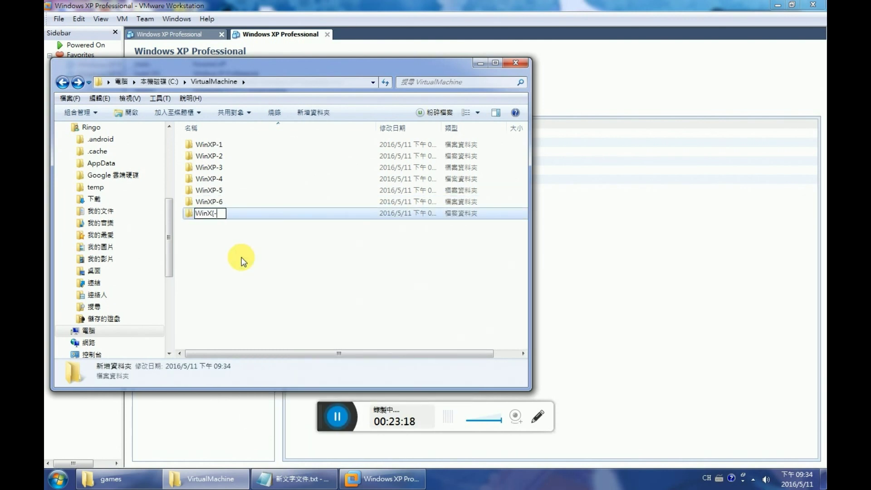
pyautogui.write('nXp-7')
pyautogui.press('Return')
pyautogui.press('F2')
pyautogui.write('WinXP-7')
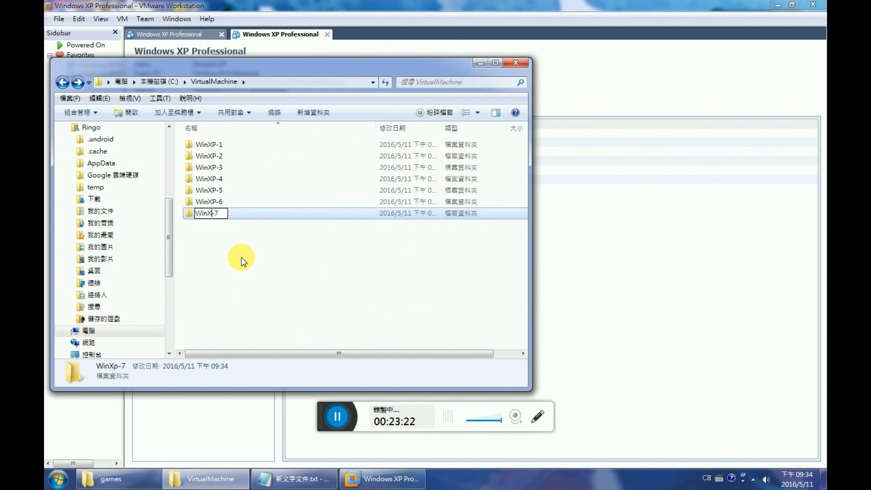
pyautogui.press('Return')
# Step: Paste the copied virtual disk file into the WinXP-3 and WinXP-4 folders
pyautogui.doubleClick(214, 169)
pyautogui.rightClick(215, 174)
pyautogui.click(230, 249)
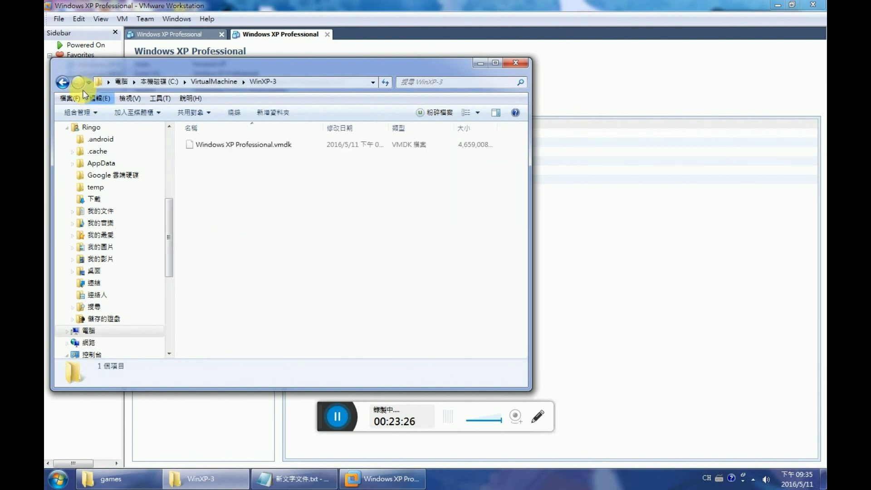
pyautogui.click(62, 82)
pyautogui.click(210, 181)
pyautogui.doubleClick(211, 181)
pyautogui.rightClick(213, 166)
pyautogui.click(227, 244)
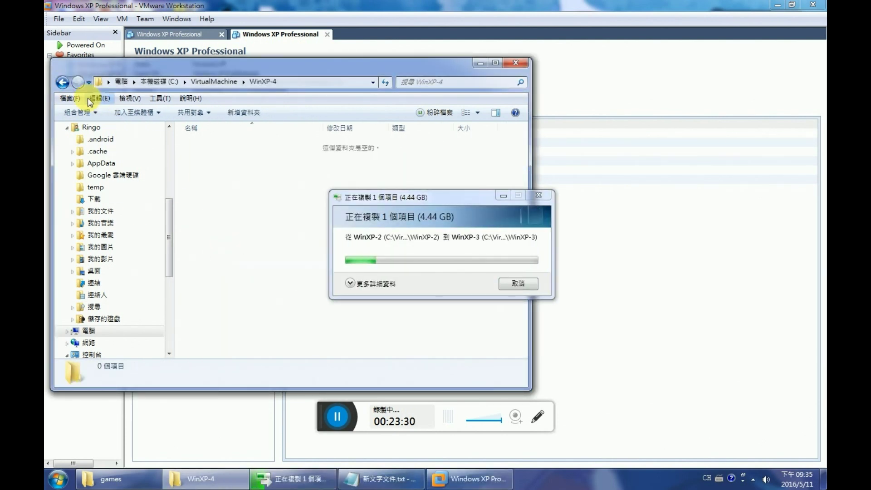
# Step: Paste the copied virtual disk file into the WinXP-5 and WinXP-6 folders
pyautogui.click(63, 82)
pyautogui.doubleClick(210, 191)
pyautogui.rightClick(204, 177)
pyautogui.click(231, 256)
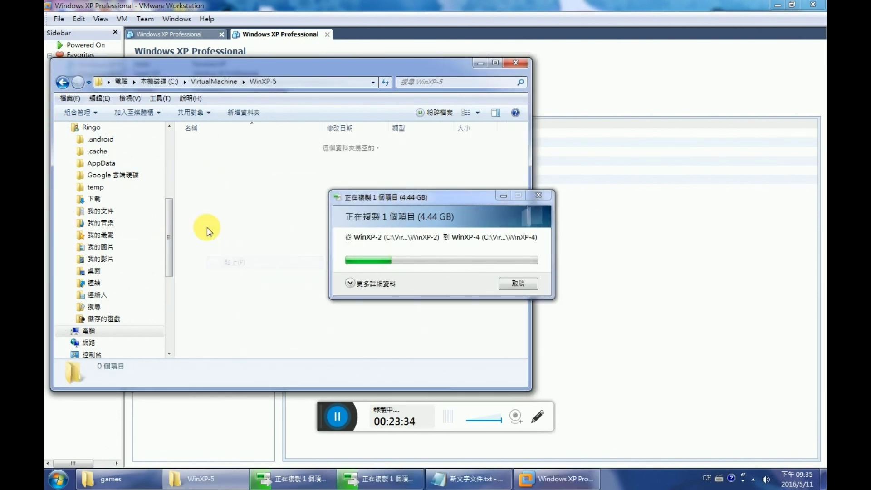
pyautogui.click(63, 83)
pyautogui.doubleClick(209, 202)
pyautogui.rightClick(211, 172)
pyautogui.click(231, 247)
# Step: Paste the copied virtual disk file into the WinXP-7 folder and let the copies finish
pyautogui.click(62, 83)
pyautogui.doubleClick(211, 210)
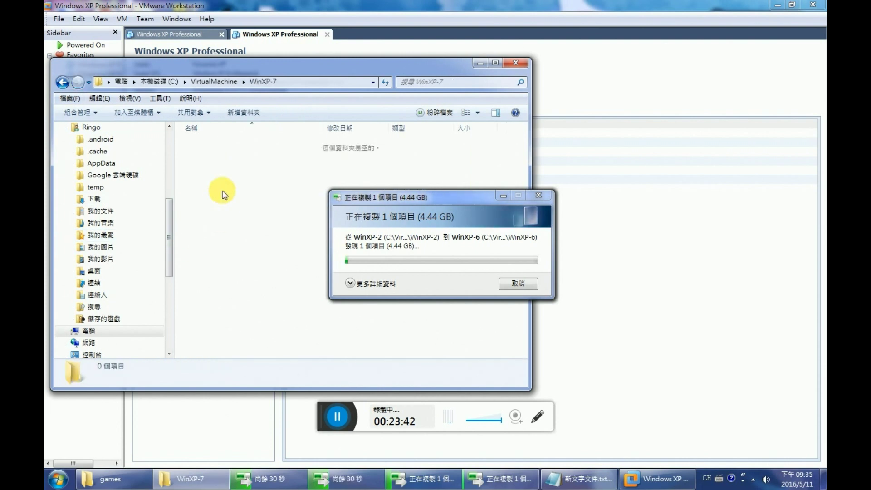
pyautogui.rightClick(211, 170)
pyautogui.click(229, 253)
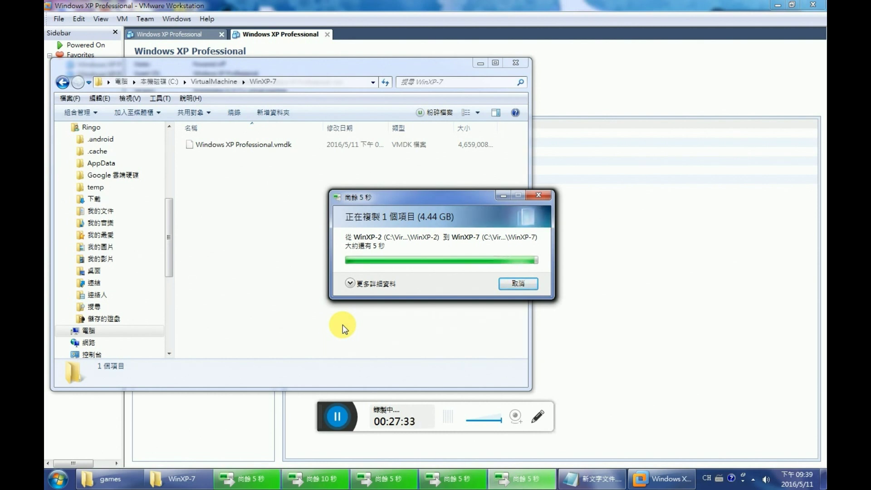
pyautogui.click(342, 325)
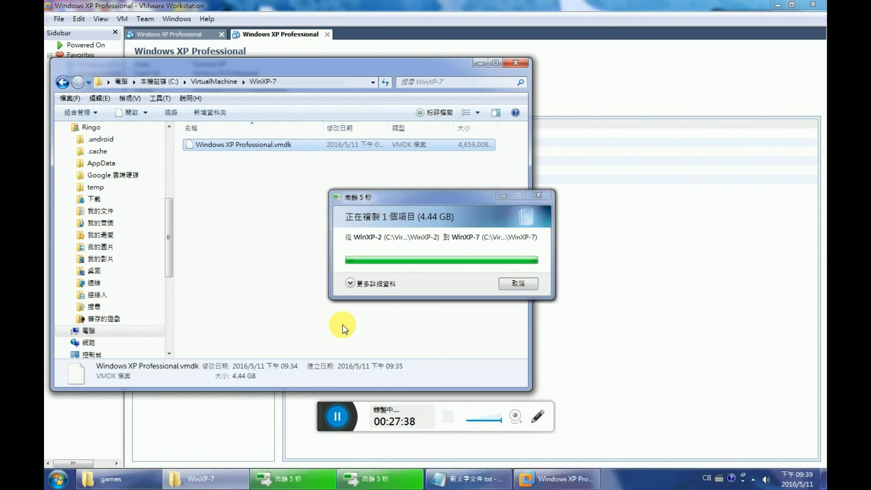
# Step: Switch to VMware Workstation and begin a custom Windows XP Professional virtual machine, choosing to install the operating system later
pyautogui.click(208, 5)
pyautogui.click(59, 21)
pyautogui.moveTo(208, 34)
pyautogui.click(272, 32)
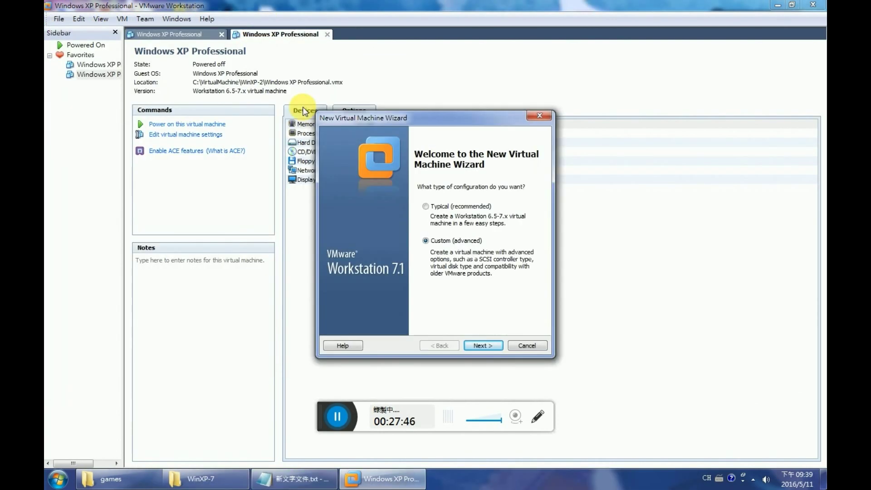
pyautogui.click(481, 344)
pyautogui.click(481, 345)
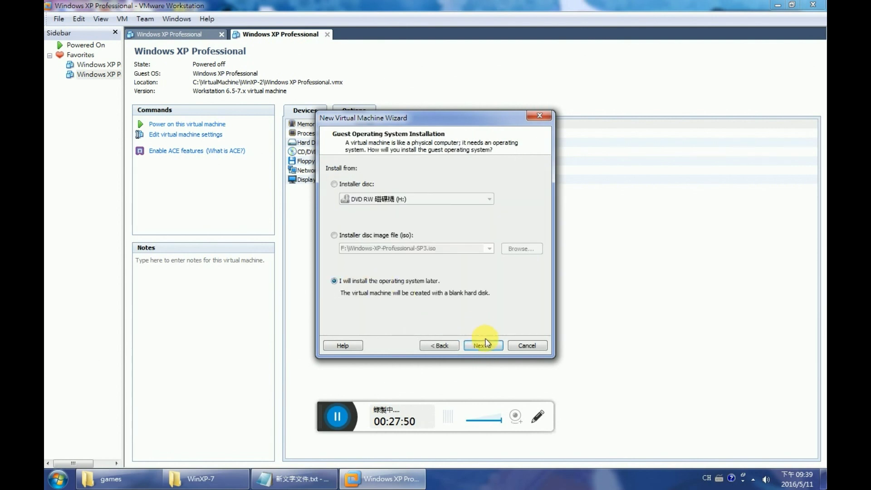
pyautogui.click(483, 345)
pyautogui.click(486, 344)
# Step: Set the new virtual machine's location to C:\VirtualMachine\WinXP-3 and accept using that folder
pyautogui.click(532, 213)
pyautogui.click(363, 247)
pyautogui.scroll(-4, 369, 217)
pyautogui.click(386, 274)
pyautogui.click(406, 239)
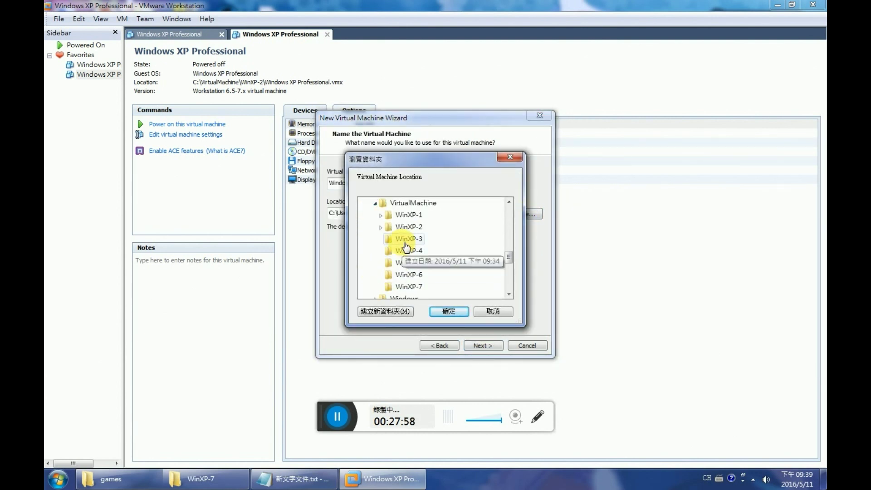
pyautogui.click(440, 312)
pyautogui.click(482, 345)
pyautogui.click(487, 263)
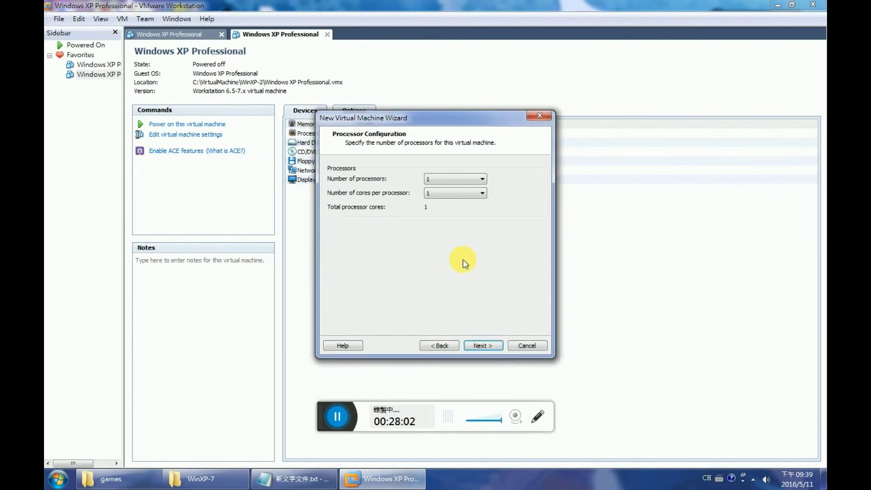
# Step: Accept one processor with one core, the default memory, NAT networking and the default I/O controller
pyautogui.click(479, 345)
pyautogui.click(486, 345)
pyautogui.click(487, 345)
pyautogui.click(486, 345)
# Step: Use an existing virtual disk for the machine, selecting Windows XP Professional.vmdk in the WinXP-3 folder
pyautogui.click(331, 220)
pyautogui.click(481, 345)
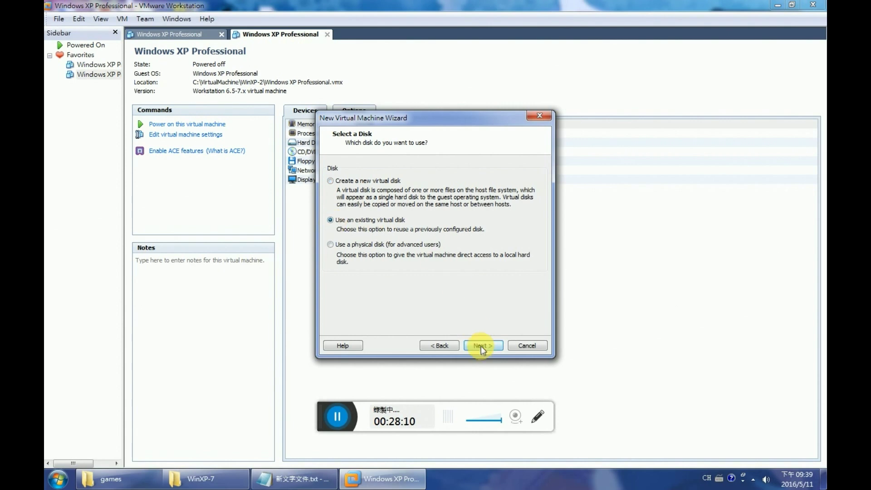
pyautogui.click(523, 190)
pyautogui.click(458, 151)
pyautogui.doubleClick(451, 225)
pyautogui.doubleClick(498, 203)
# Step: Reduce the WinXP-3 machine's hardware to memory, processors, CD/DVD, floppy, network adapter and display, and finish creating it
pyautogui.click(486, 347)
pyautogui.click(388, 275)
pyautogui.click(312, 191)
pyautogui.click(411, 353)
pyautogui.click(313, 180)
pyautogui.click(411, 353)
pyautogui.press('Up')
pyautogui.press('Down')
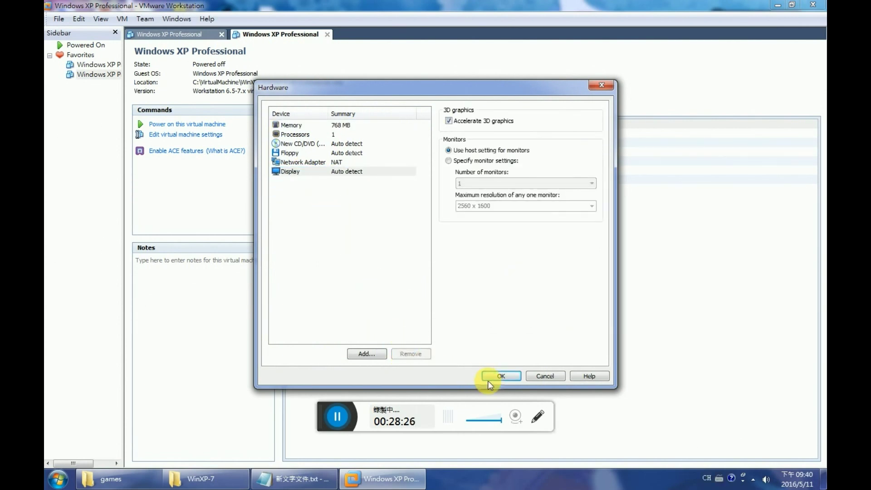
pyautogui.click(497, 376)
pyautogui.click(483, 346)
# Step: Begin another custom Windows XP Professional virtual machine with the same compatibility, installing the operating system later
pyautogui.click(59, 19)
pyautogui.moveTo(214, 32)
pyautogui.click(281, 33)
pyautogui.click(485, 346)
pyautogui.click(485, 346)
pyautogui.click(486, 347)
# Step: Set the new virtual machine's location to C:\VirtualMachine\WinXP-4 and accept using that folder
pyautogui.click(522, 214)
pyautogui.click(359, 247)
pyautogui.click(356, 206)
pyautogui.scroll(-5, 376, 254)
pyautogui.click(375, 239)
pyautogui.click(398, 249)
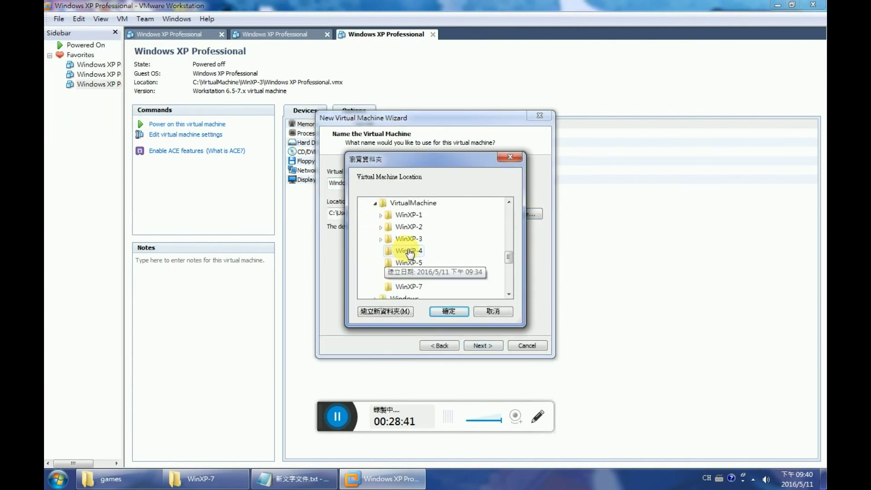
pyautogui.click(448, 311)
pyautogui.click(482, 345)
pyautogui.click(476, 267)
# Step: Accept the default processor configuration, 768 MB of memory, NAT networking and the default I/O controller
pyautogui.click(481, 346)
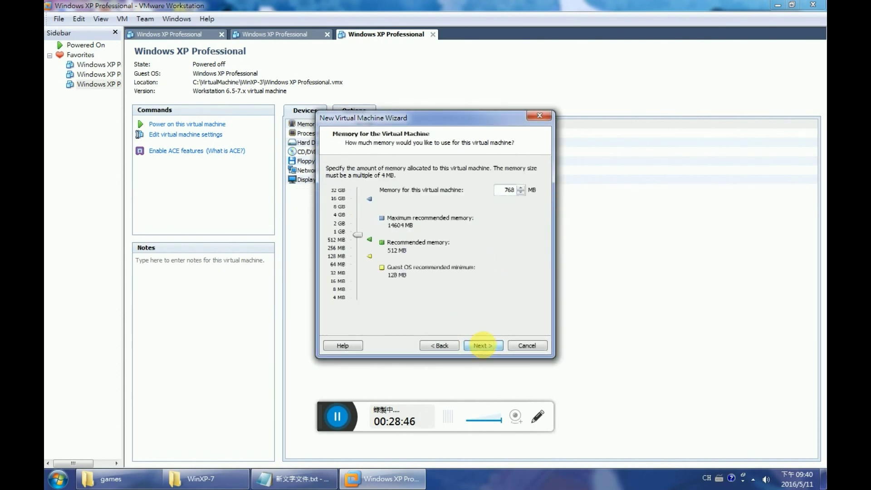
pyautogui.click(482, 347)
pyautogui.click(484, 348)
# Step: Use an existing virtual disk for the machine, selecting Windows XP Professional.vmdk in the WinXP-4 folder
pyautogui.click(358, 222)
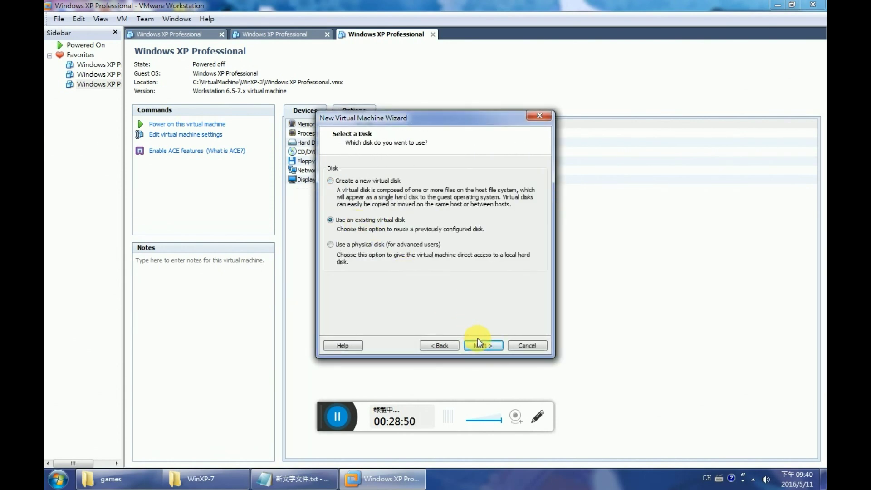
pyautogui.click(481, 345)
pyautogui.click(507, 191)
pyautogui.click(481, 150)
pyautogui.doubleClick(451, 236)
pyautogui.doubleClick(454, 202)
# Step: Reduce the WinXP-4 machine's hardware to memory, processors, CD/DVD, floppy, network adapter and display, and finish creating it
pyautogui.click(480, 344)
pyautogui.click(363, 276)
pyautogui.click(315, 191)
pyautogui.press('Delete')
pyautogui.click(309, 182)
pyautogui.press('Delete')
pyautogui.press('Up')
pyautogui.press('Delete')
pyautogui.click(499, 376)
pyautogui.click(480, 344)
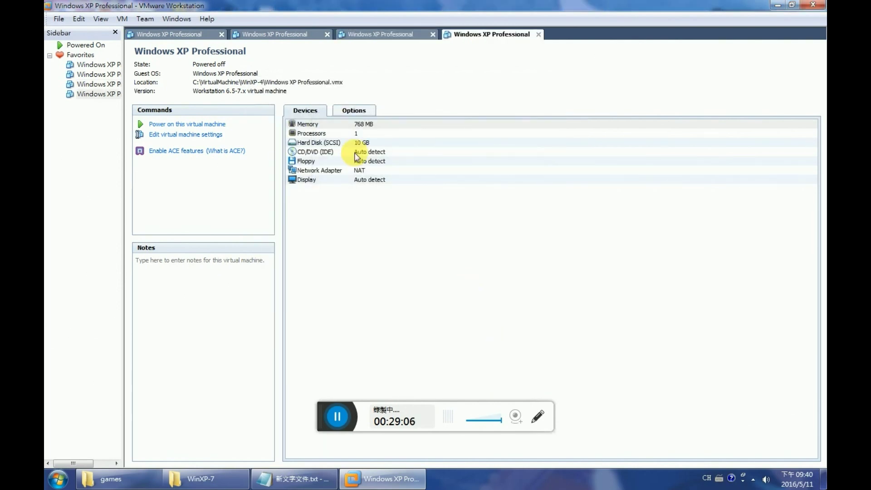
# Step: Begin one more custom Windows XP Professional virtual machine, again choosing to install the operating system later
pyautogui.click(60, 20)
pyautogui.click(255, 33)
pyautogui.click(486, 339)
pyautogui.click(487, 344)
pyautogui.click(488, 344)
pyautogui.click(487, 344)
# Step: Store the new virtual machine in the C:\VirtualMachine\WinXP-5 folder, keeping the name Windows XP Professional
pyautogui.click(533, 214)
pyautogui.click(366, 272)
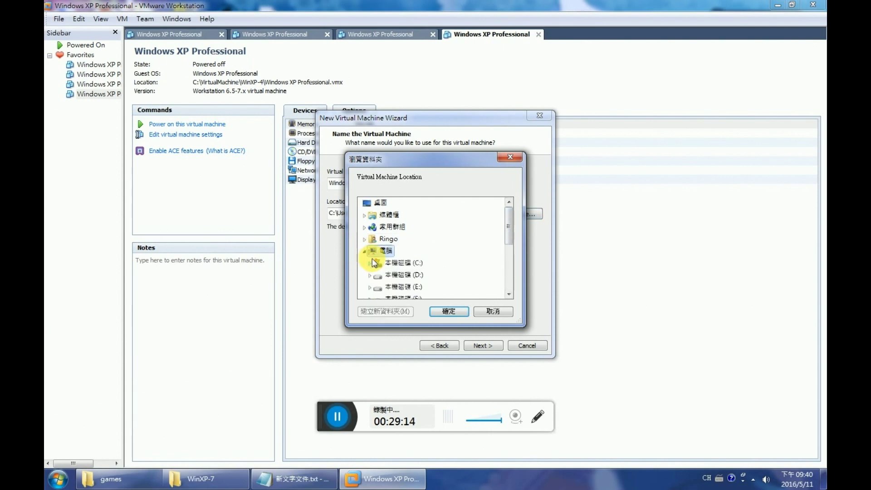
pyautogui.click(376, 286)
pyautogui.scroll(-3, 400, 284)
pyautogui.click(375, 239)
pyautogui.click(399, 263)
pyautogui.click(448, 313)
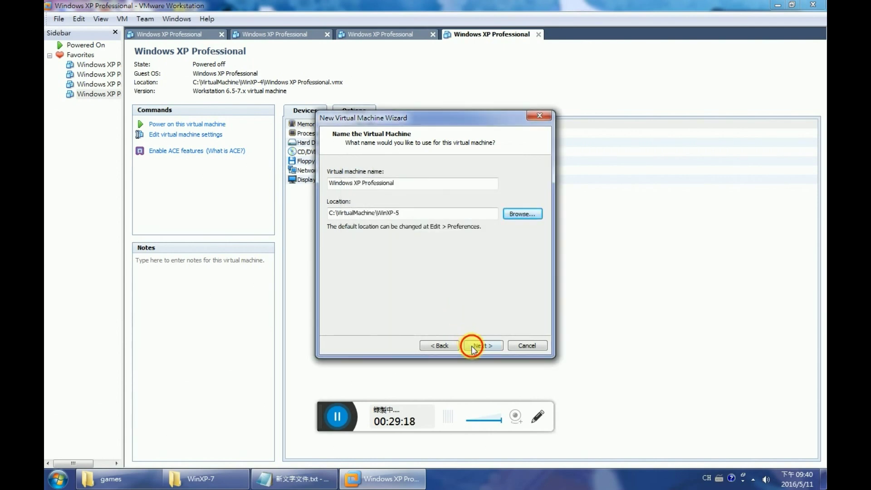
pyautogui.click(483, 345)
# Step: Accept the default processor configuration, 768 MB of memory, NAT networking and the default I/O controller for the WinXP-5 machine
pyautogui.click(489, 262)
pyautogui.click(481, 346)
pyautogui.click(481, 345)
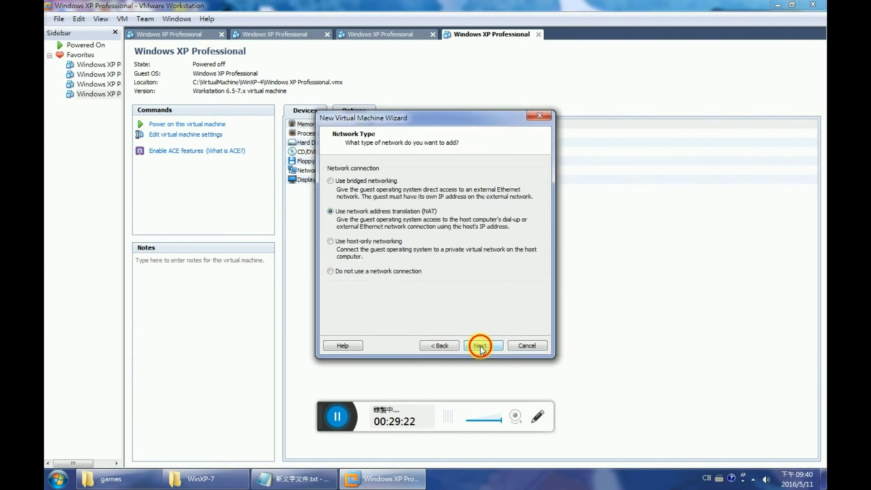
pyautogui.click(481, 346)
pyautogui.click(481, 346)
# Step: Use an existing virtual disk for the machine, selecting Windows XP Professional.vmdk in the WinXP-5 folder
pyautogui.click(361, 220)
pyautogui.click(481, 346)
pyautogui.click(521, 188)
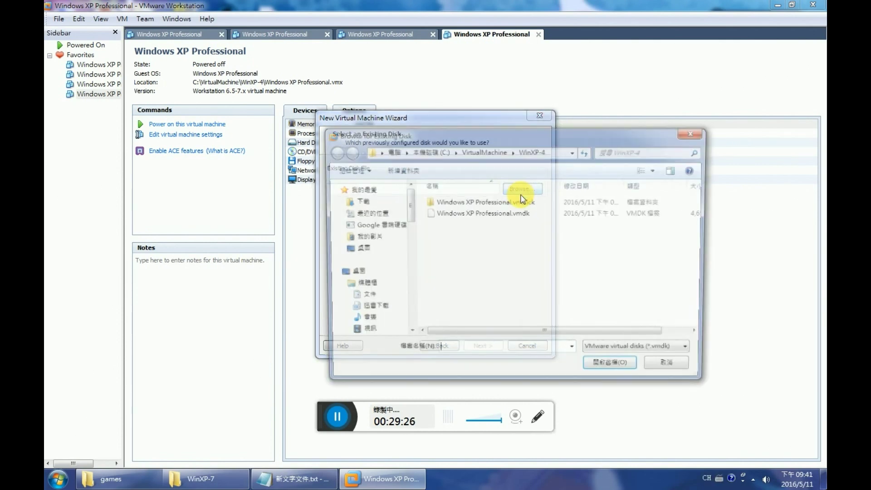
pyautogui.click(458, 151)
pyautogui.doubleClick(449, 247)
pyautogui.click(478, 199)
pyautogui.doubleClick(479, 200)
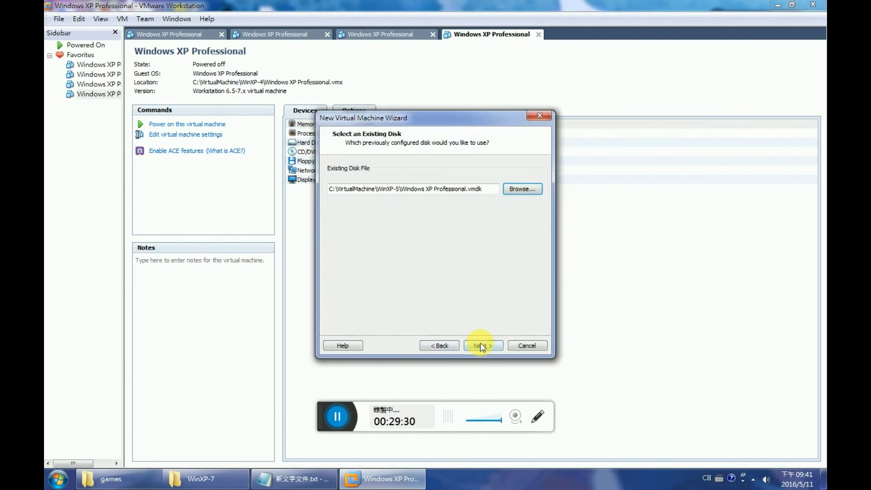
pyautogui.click(481, 346)
# Step: Reduce the WinXP-5 machine's hardware to memory, processors, CD/DVD, floppy, network adapter and display, and finish creating it
pyautogui.click(363, 277)
pyautogui.click(300, 190)
pyautogui.click(410, 354)
pyautogui.click(299, 181)
pyautogui.click(402, 355)
pyautogui.click(299, 171)
pyautogui.click(400, 354)
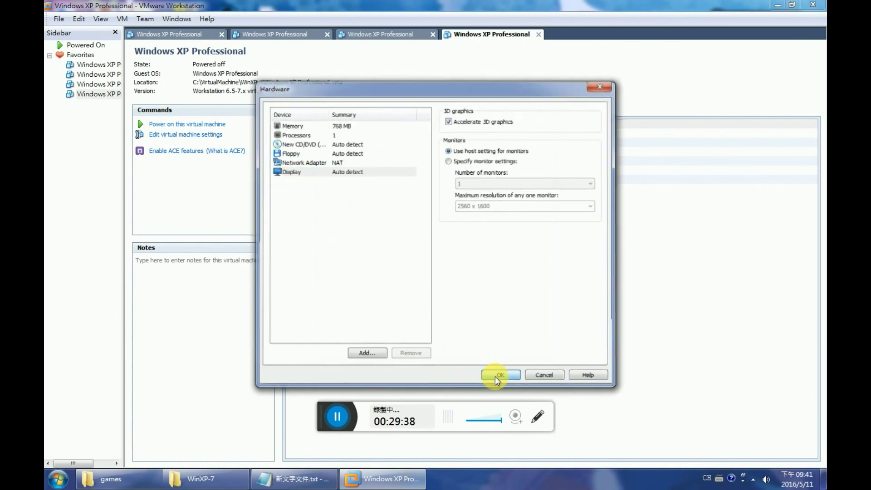
pyautogui.click(499, 377)
pyautogui.click(483, 345)
# Step: Begin another custom Windows XP Professional virtual machine for the sixth copy, choosing to install the operating system later
pyautogui.click(58, 19)
pyautogui.moveTo(233, 32)
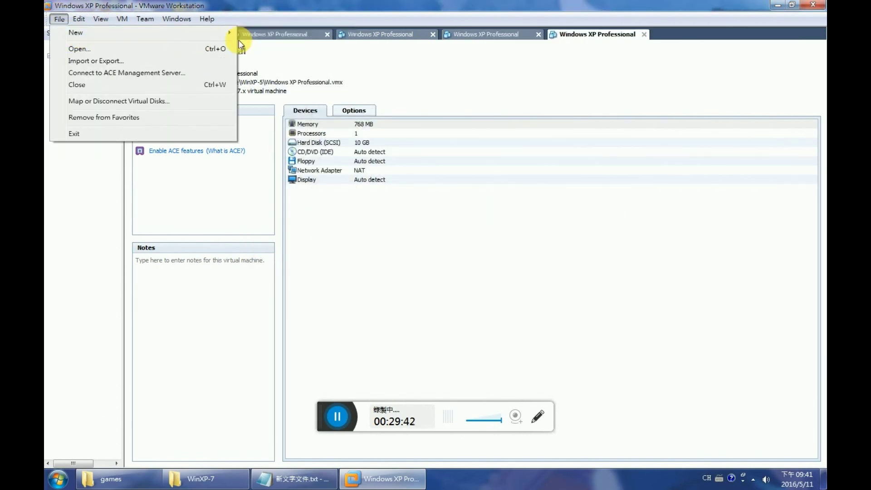
pyautogui.click(268, 33)
pyautogui.click(483, 345)
pyautogui.click(483, 345)
pyautogui.click(483, 345)
pyautogui.click(483, 346)
# Step: Store the new virtual machine in the C:\VirtualMachine\WinXP-6 folder, keeping the name Windows XP Professional
pyautogui.click(527, 213)
pyautogui.scroll(-3, 369, 243)
pyautogui.click(369, 244)
pyautogui.scroll(-8, 368, 254)
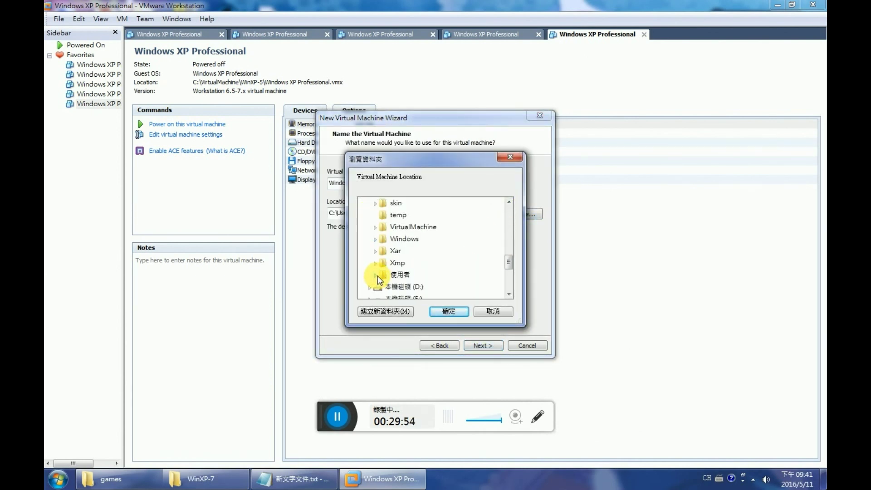
pyautogui.click(385, 257)
pyautogui.click(408, 275)
pyautogui.click(448, 311)
pyautogui.click(483, 347)
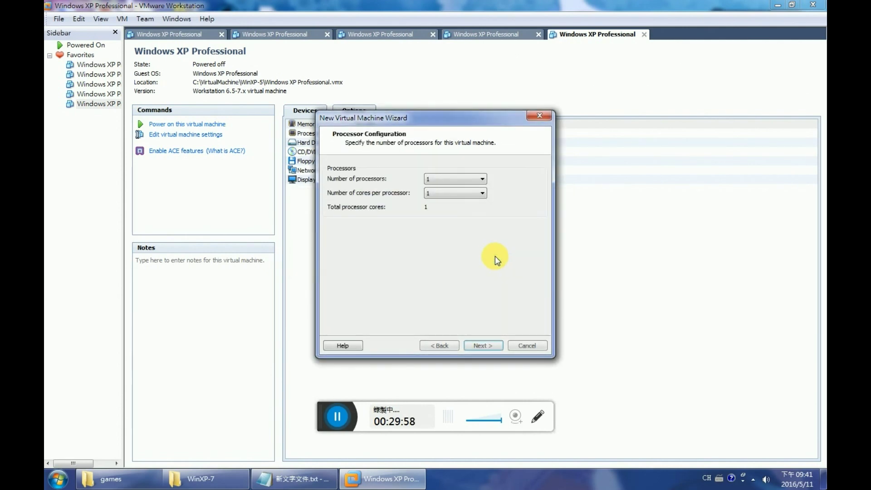
# Step: Accept the default processor, 768 MB memory, network and I/O controller settings for the WinXP-6 machine
pyautogui.click(482, 347)
pyautogui.click(481, 346)
pyautogui.click(481, 345)
# Step: Use an existing virtual disk for the machine, selecting Windows XP Professional.vmdk in the WinXP-6 folder
pyautogui.press('Down')
pyautogui.click(482, 345)
pyautogui.click(517, 187)
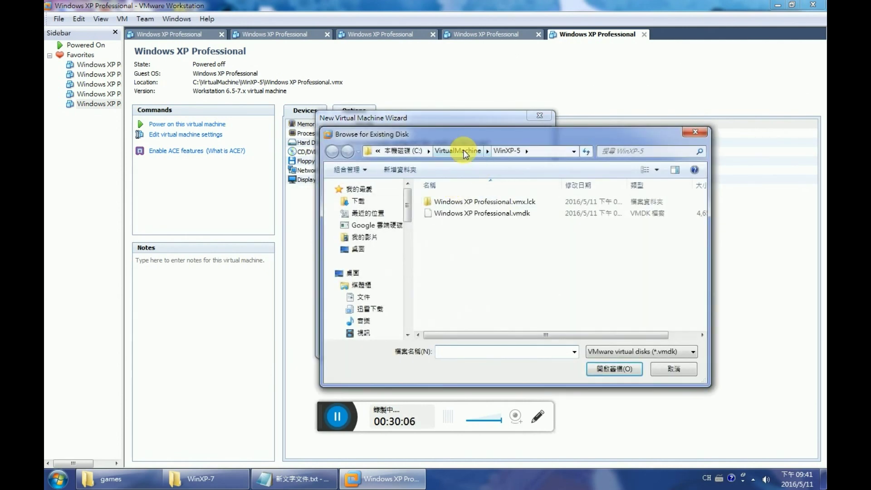
pyautogui.click(463, 149)
pyautogui.doubleClick(448, 257)
pyautogui.doubleClick(467, 200)
pyautogui.click(483, 345)
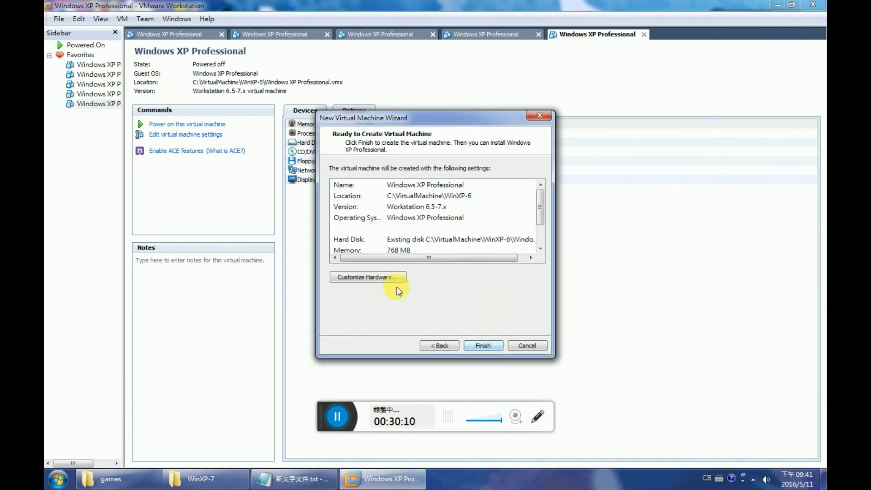
# Step: Reduce the WinXP-6 machine's hardware to memory, processors, CD/DVD, floppy, network adapter and display, and finish creating it
pyautogui.click(390, 280)
pyautogui.click(318, 190)
pyautogui.click(411, 354)
pyautogui.click(410, 353)
pyautogui.click(299, 171)
pyautogui.click(404, 353)
pyautogui.click(501, 375)
pyautogui.click(483, 345)
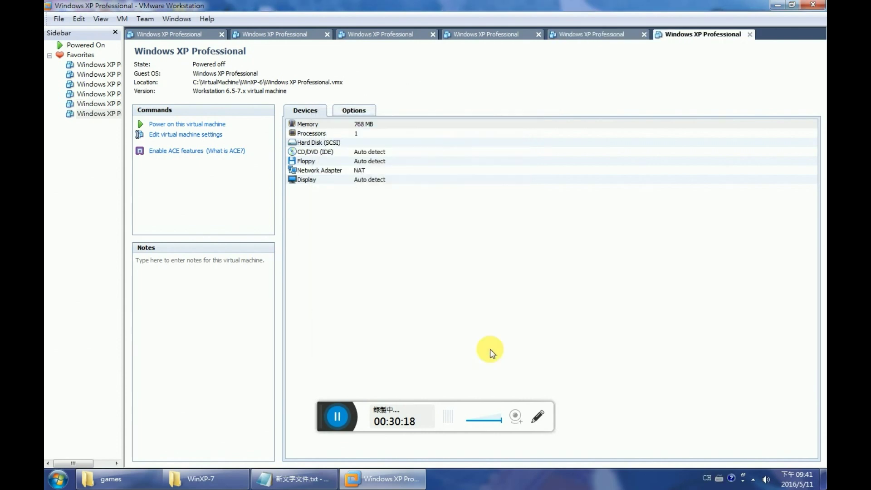
# Step: Begin a seventh custom virtual machine with Windows XP Professional as the guest, installing the operating system later
pyautogui.click(58, 18)
pyautogui.click(261, 32)
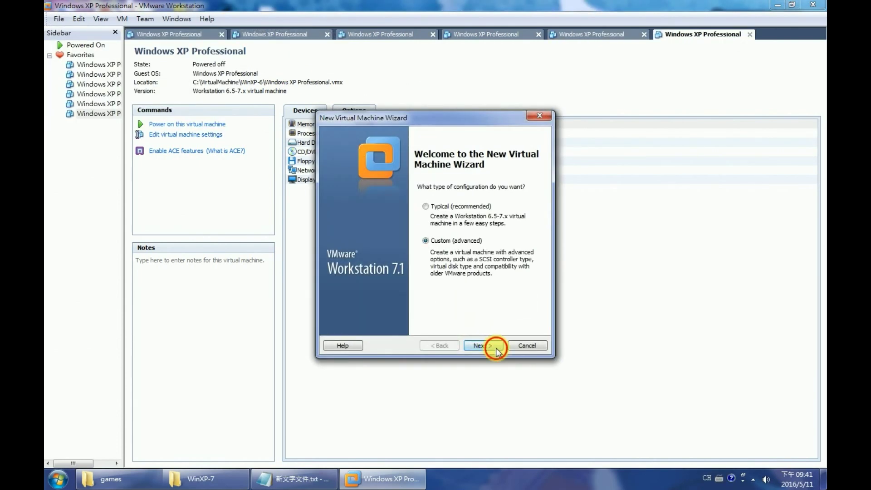
pyautogui.click(481, 345)
pyautogui.click(482, 345)
pyautogui.click(485, 347)
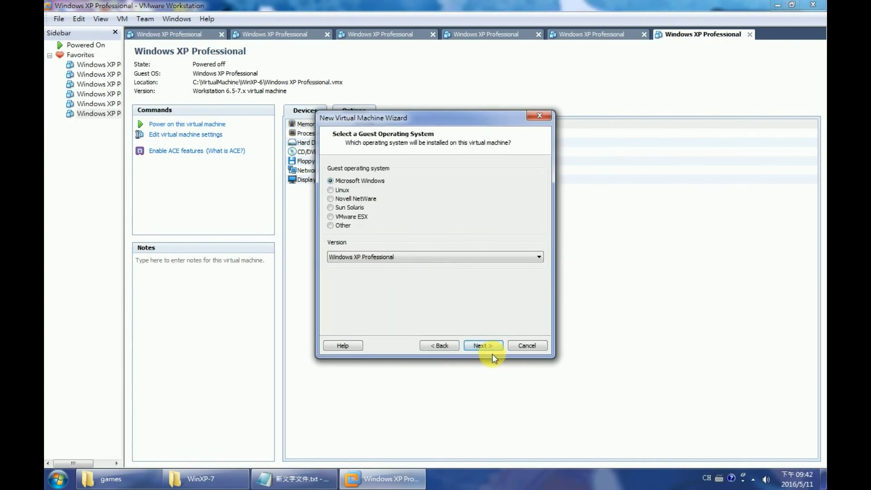
pyautogui.click(489, 347)
# Step: Store the new virtual machine in the C:\VirtualMachine\WinXP-7 folder, keeping the name Windows XP Professional
pyautogui.click(526, 214)
pyautogui.scroll(-5, 376, 224)
pyautogui.doubleClick(399, 239)
pyautogui.click(408, 274)
pyautogui.click(449, 311)
pyautogui.click(482, 345)
# Step: Accept the default processor configuration, 768 MB of memory, NAT networking and the BusLogic controller for the WinXP-7 machine
pyautogui.click(487, 260)
pyautogui.click(483, 346)
pyautogui.click(484, 346)
pyautogui.click(483, 347)
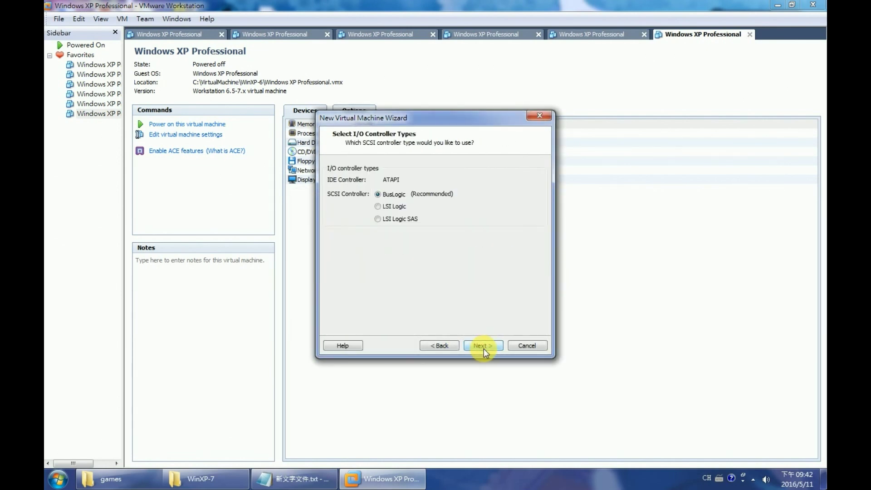
pyautogui.click(484, 348)
# Step: Use an existing virtual disk for the machine, selecting Windows XP Professional.vmdk in the WinXP-7 folder
pyautogui.click(330, 220)
pyautogui.click(480, 345)
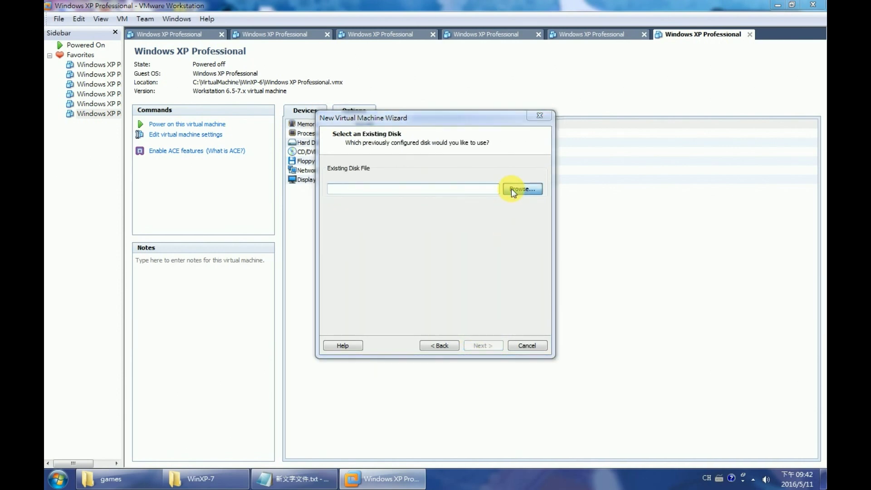
pyautogui.click(511, 189)
pyautogui.click(453, 148)
pyautogui.doubleClick(453, 270)
pyautogui.click(466, 200)
pyautogui.doubleClick(466, 200)
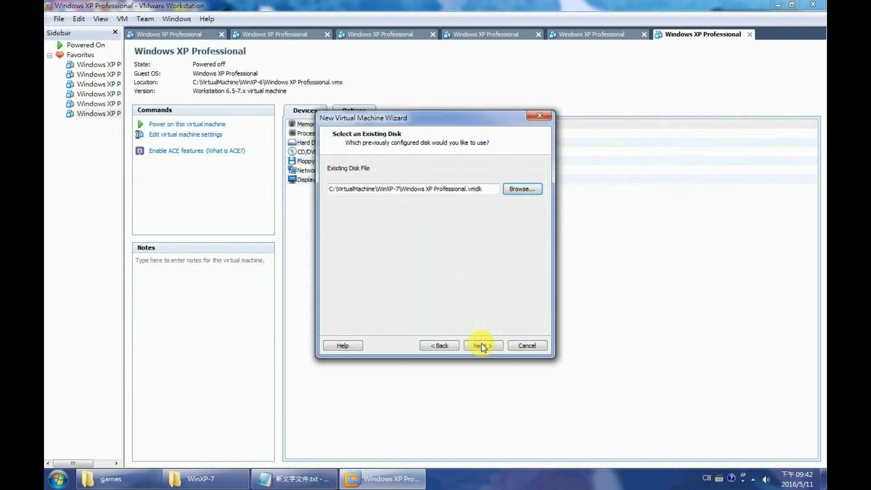
pyautogui.click(482, 345)
# Step: Finish creating the WinXP-7 machine with only memory, processors, CD/DVD, floppy, network adapter and display as customized hardware, and hide the sidebar
pyautogui.click(385, 278)
pyautogui.click(301, 171)
pyautogui.click(415, 354)
pyautogui.click(302, 172)
pyautogui.click(411, 354)
pyautogui.click(501, 376)
pyautogui.click(486, 348)
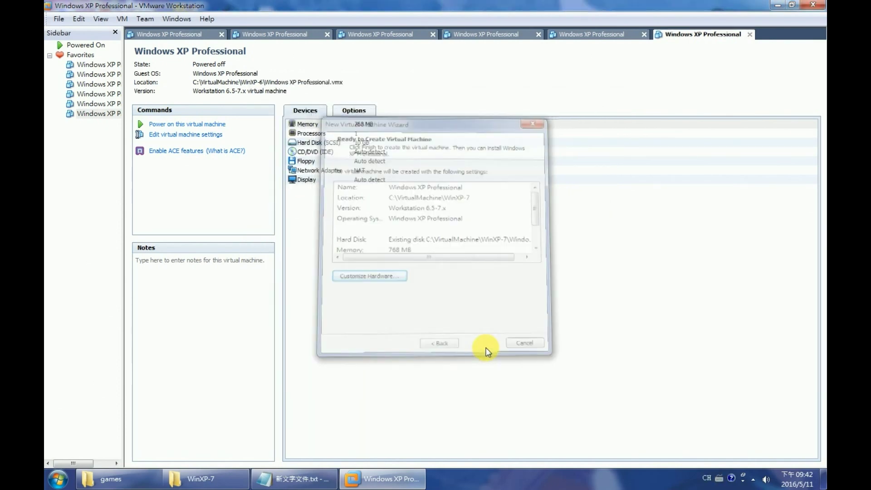
pyautogui.click(117, 35)
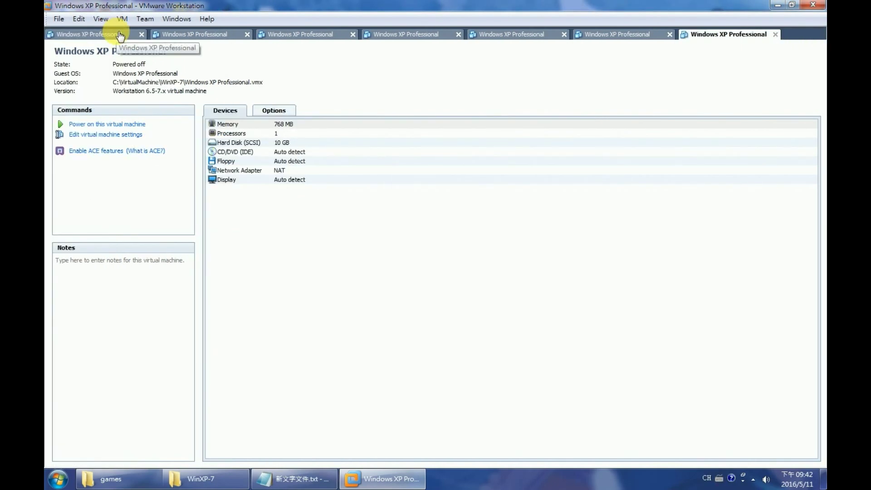
# Step: Open the Windows XP Professional.vmx file from the WinXP-7 folder in Notepad at its last lines
pyautogui.click(200, 478)
pyautogui.click(225, 179)
pyautogui.rightClick(225, 179)
pyautogui.click(254, 200)
pyautogui.scroll(-1, 333, 392)
# Step: Copy the monitor_control, disable_acceleration and isolation.tools lines from the notes file to the end of WinXP-7's .vmx file and save it
pyautogui.click(295, 479)
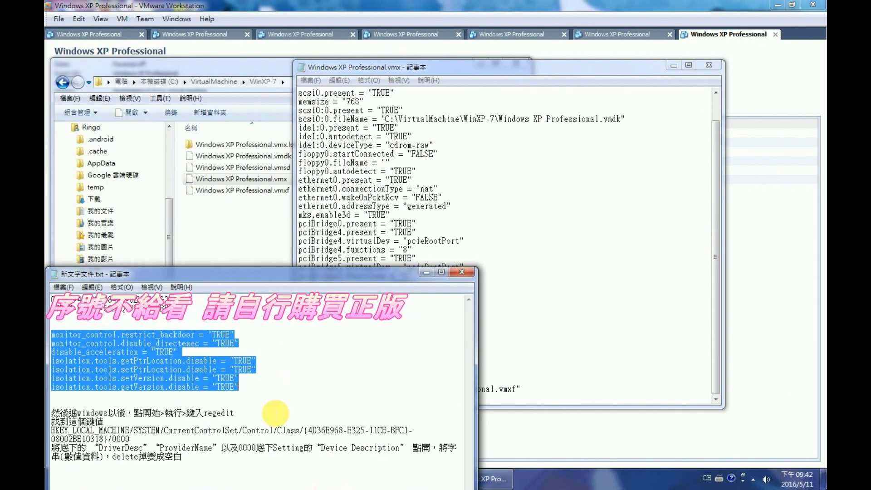
pyautogui.hotkey('ctrl', 'c')
pyautogui.click(499, 397)
pyautogui.hotkey('ctrl', 'v')
pyautogui.click(310, 81)
pyautogui.click(326, 113)
pyautogui.click(709, 65)
# Step: Append the copied monitor_control, disable_acceleration and isolation.tools lines to the WinXP-6 folder's Windows XP Professional.vmx and save it
pyautogui.click(63, 82)
pyautogui.doubleClick(218, 201)
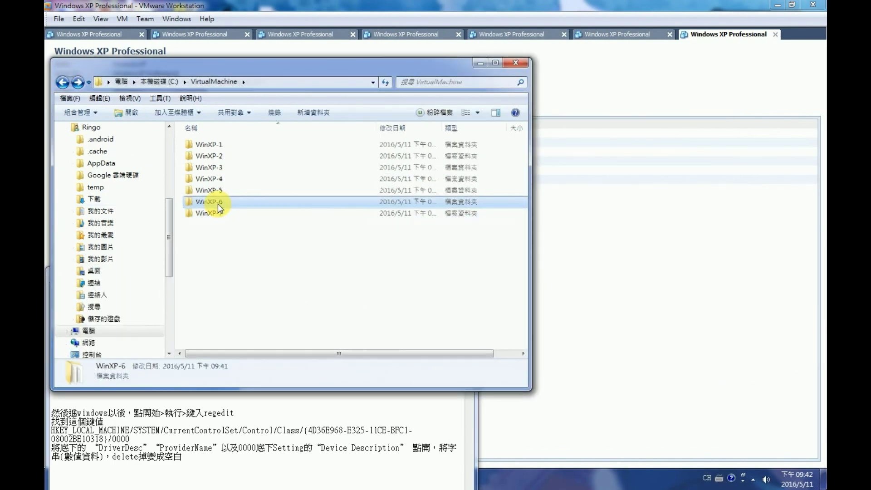
pyautogui.click(225, 180)
pyautogui.rightClick(225, 180)
pyautogui.click(254, 200)
pyautogui.click(359, 398)
pyautogui.hotkey('ctrl', 'v')
pyautogui.click(311, 80)
pyautogui.click(326, 113)
pyautogui.click(709, 65)
# Step: Append the same copied configuration lines to Windows XP Professional.vmx in the WinXP-5 folder and save it
pyautogui.click(63, 82)
pyautogui.doubleClick(209, 189)
pyautogui.rightClick(232, 178)
pyautogui.click(263, 192)
pyautogui.hotkey('ctrl', 'v')
pyautogui.click(310, 81)
pyautogui.click(327, 114)
pyautogui.click(707, 67)
# Step: Append the same copied configuration lines to Windows XP Professional.vmx in the WinXP-4 folder and save it
pyautogui.click(62, 82)
pyautogui.doubleClick(209, 179)
pyautogui.rightClick(231, 178)
pyautogui.click(272, 201)
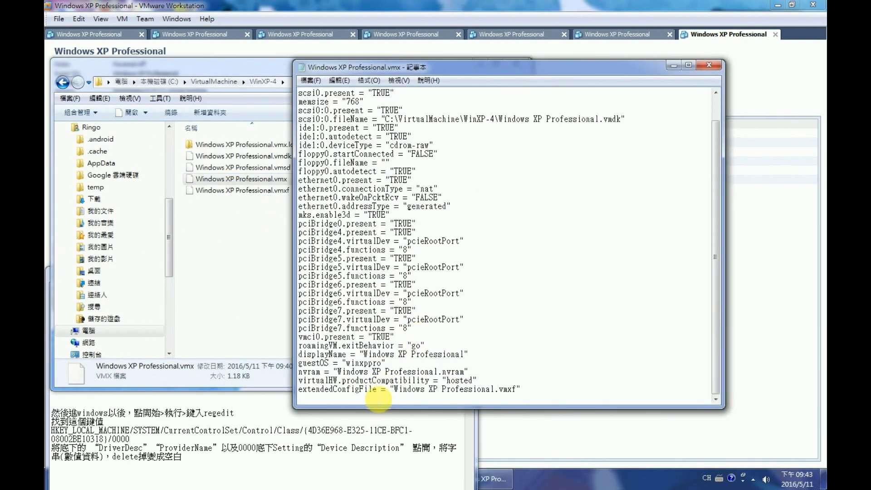
pyautogui.hotkey('ctrl', 'v')
pyautogui.click(310, 81)
pyautogui.click(324, 109)
pyautogui.click(709, 65)
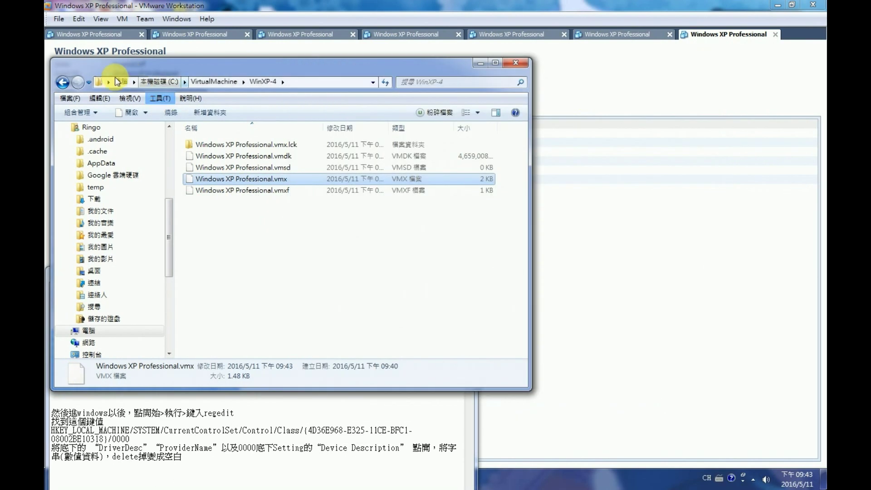
# Step: Append the same copied configuration lines to Windows XP Professional.vmx in the WinXP-3 folder, save it and return to the VirtualMachine folder
pyautogui.click(63, 82)
pyautogui.doubleClick(209, 167)
pyautogui.rightClick(266, 180)
pyautogui.click(299, 199)
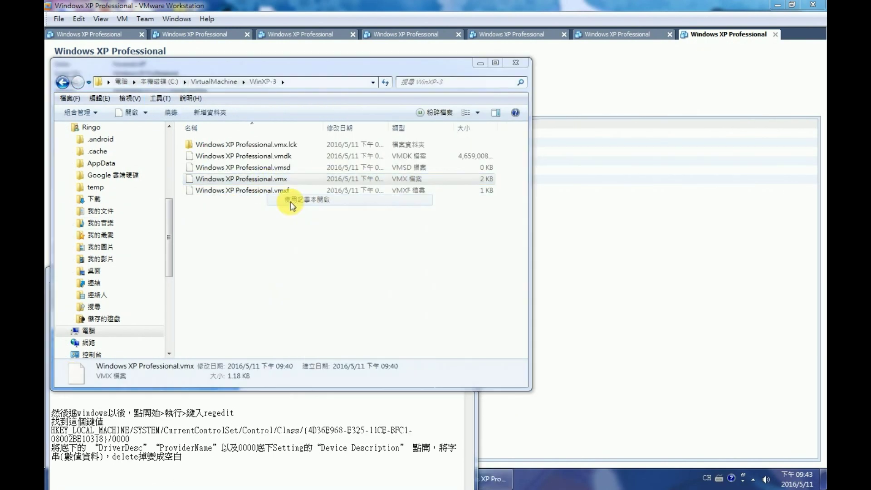
pyautogui.hotkey('ctrl', 'v')
pyautogui.click(311, 80)
pyautogui.click(323, 117)
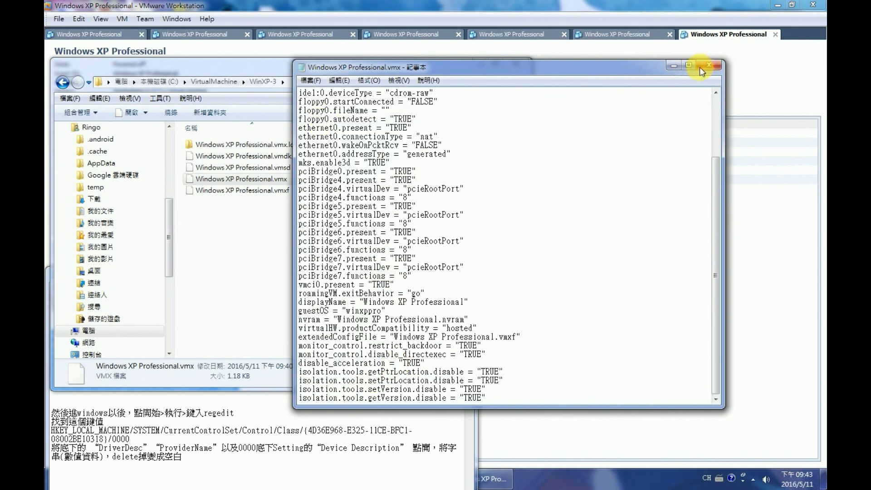
pyautogui.click(709, 65)
pyautogui.click(64, 87)
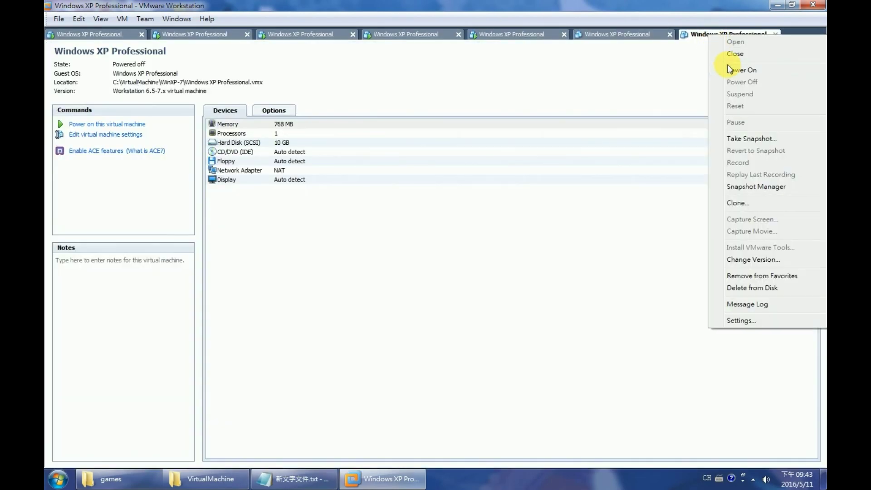
# Step: Power on the WinXP-7 virtual machine and mark the Windows XP installation as finished in the other copied machines
pyautogui.click(726, 66)
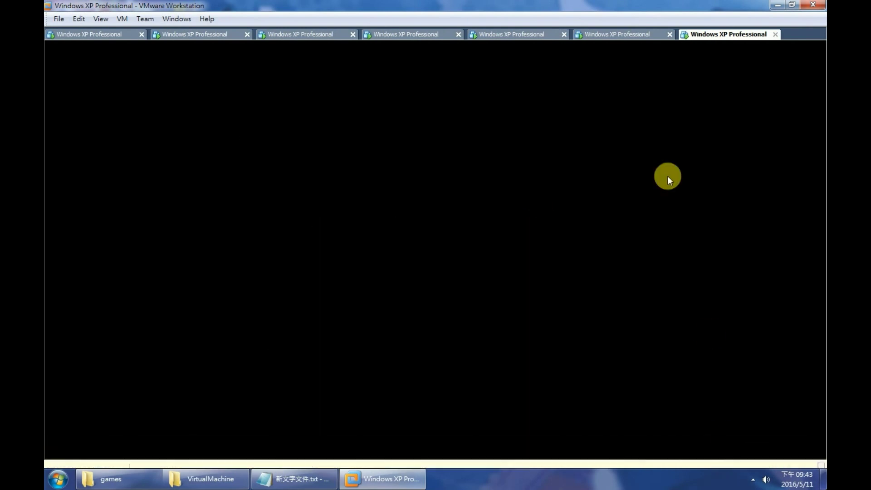
pyautogui.click(609, 39)
pyautogui.click(716, 454)
pyautogui.click(494, 37)
pyautogui.click(729, 453)
pyautogui.click(389, 34)
pyautogui.click(316, 40)
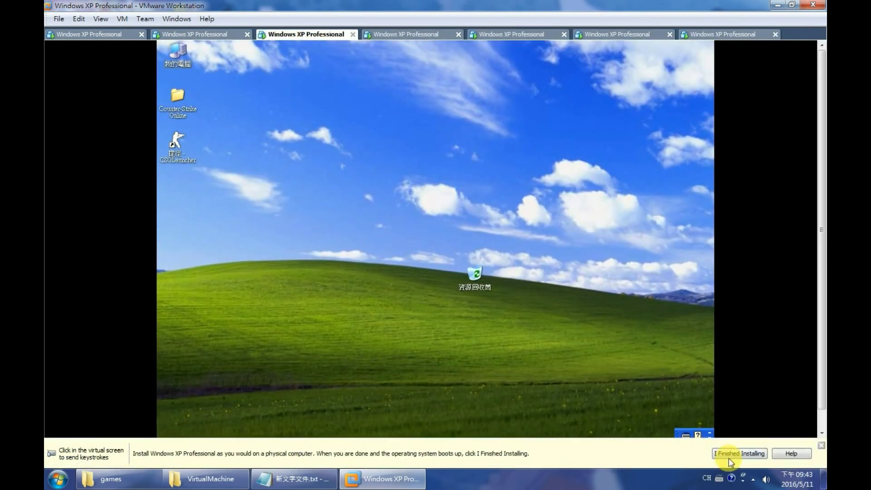
pyautogui.click(210, 35)
# Step: Launch Counter-Strike Online from the CSOLauncher shortcut in the first virtual machine
pyautogui.click(111, 34)
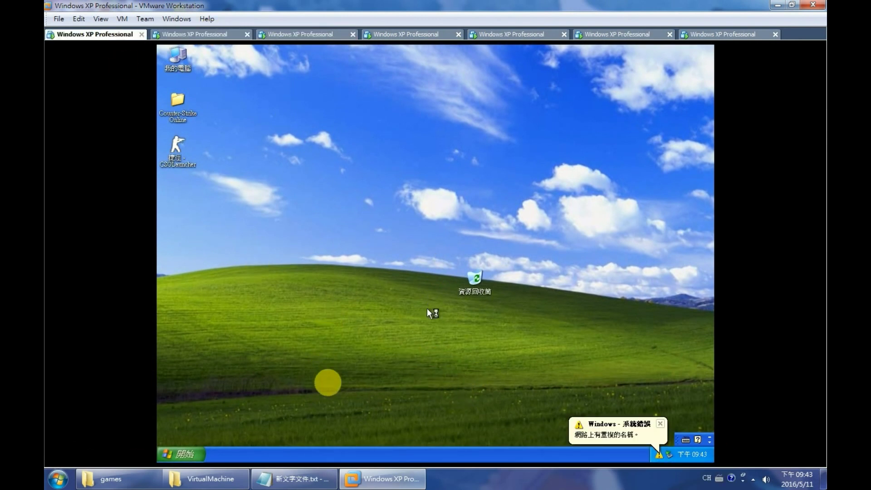
pyautogui.doubleClick(180, 159)
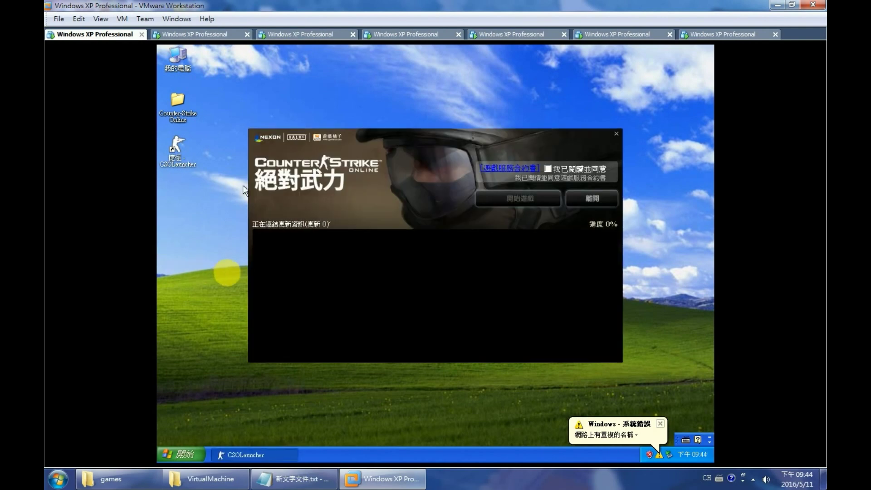
# Step: Accept the game service agreement and start Counter-Strike Online in each of the first four virtual machines
pyautogui.click(548, 169)
pyautogui.click(521, 198)
pyautogui.hotkey('ctrl', 'Tab')
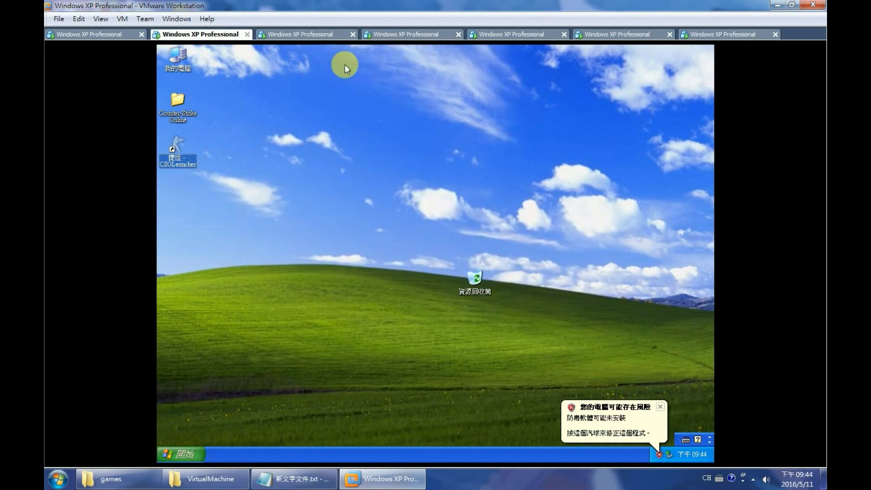
pyautogui.hotkey('ctrl', 'Tab')
pyautogui.doubleClick(183, 154)
pyautogui.click(546, 169)
pyautogui.hotkey('ctrl', 'Tab')
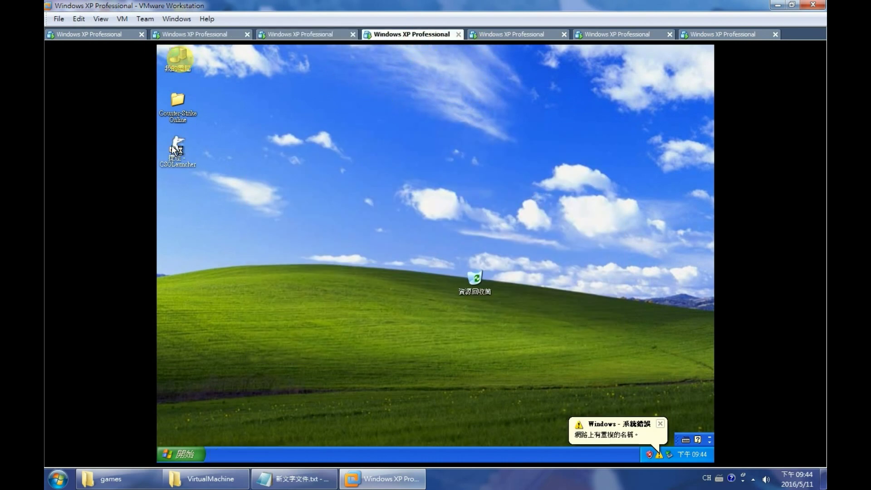
pyautogui.click(541, 188)
# Step: Launch Counter-Strike Online, accept its service agreement and start the game in the fifth, sixth and seventh virtual machines
pyautogui.hotkey('ctrl', 'Tab')
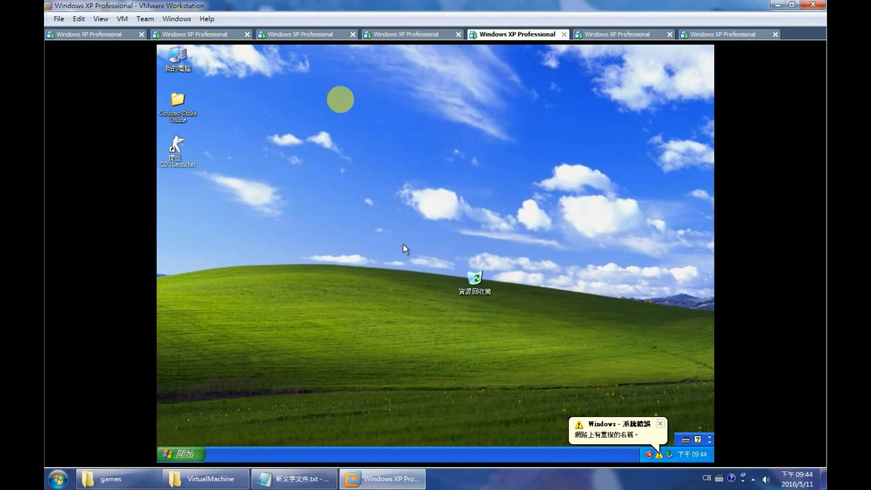
pyautogui.doubleClick(175, 150)
pyautogui.click(539, 187)
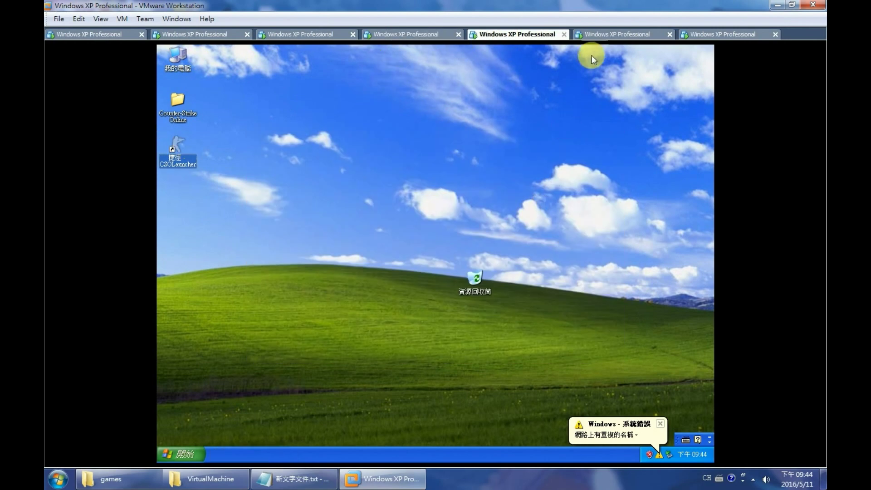
pyautogui.hotkey('ctrl', 'Tab')
pyautogui.click(527, 184)
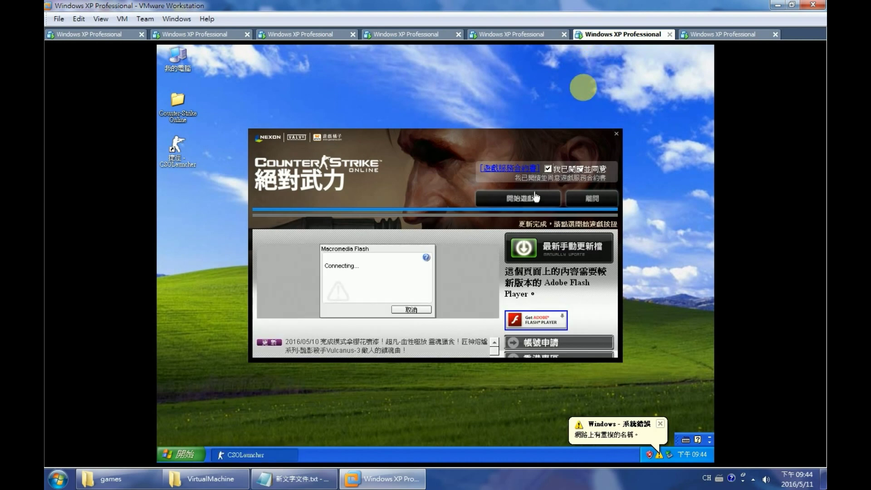
pyautogui.hotkey('ctrl', 'Tab')
pyautogui.doubleClick(175, 154)
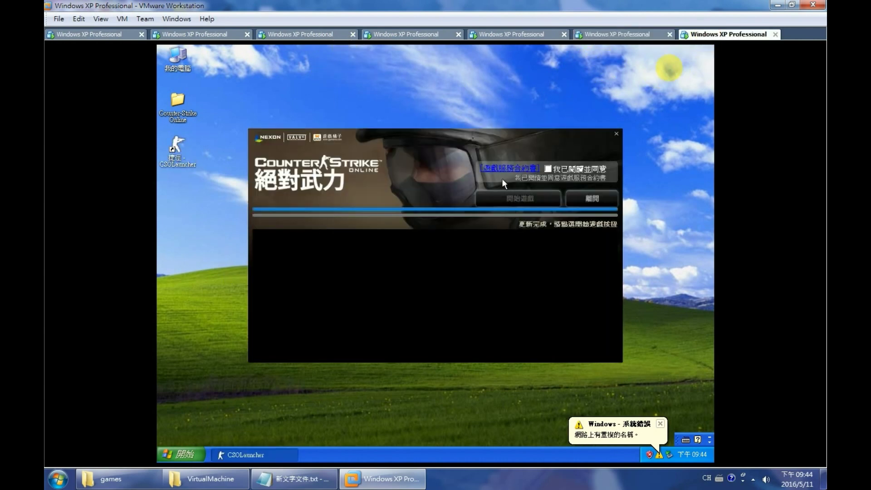
pyautogui.click(548, 172)
# Step: Go through all seven virtual machines to check whether Counter-Strike Online is loading in each one
pyautogui.click(109, 36)
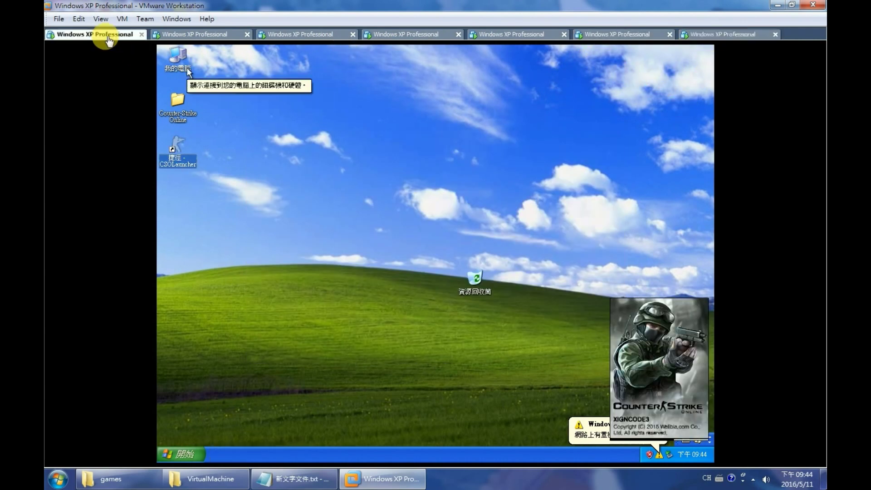
pyautogui.click(195, 34)
pyautogui.click(296, 34)
pyautogui.click(395, 34)
pyautogui.click(507, 40)
pyautogui.click(612, 35)
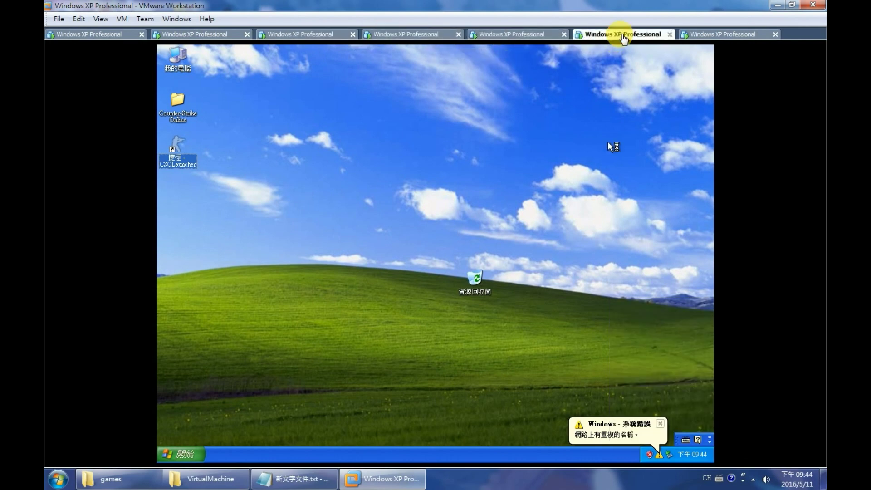
pyautogui.click(701, 35)
pyautogui.click(641, 36)
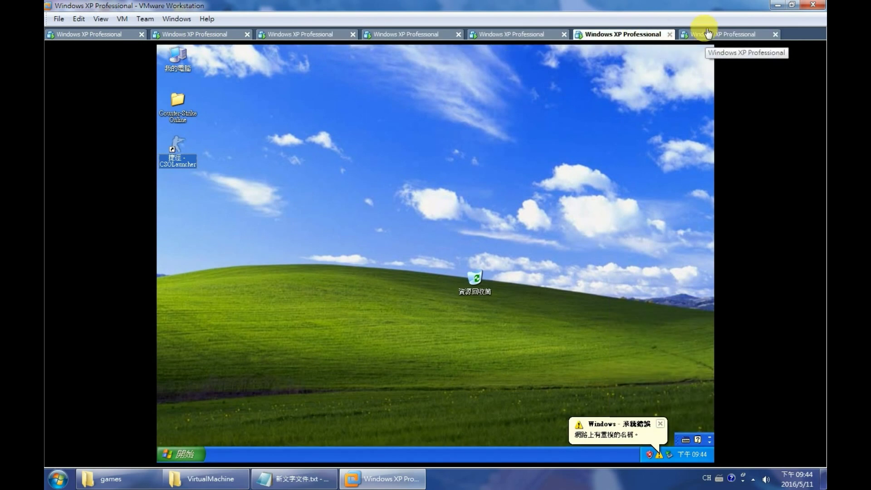
pyautogui.click(707, 36)
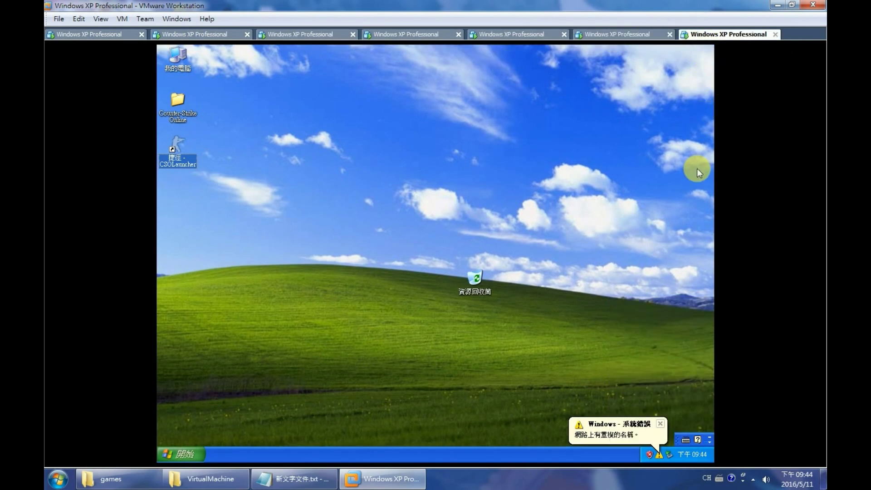
# Step: Try to start Counter-Strike Online on the host with the CSOLauncher.exe shortcut in the games\Counter-Strike Online folder
pyautogui.click(111, 479)
pyautogui.doubleClick(535, 204)
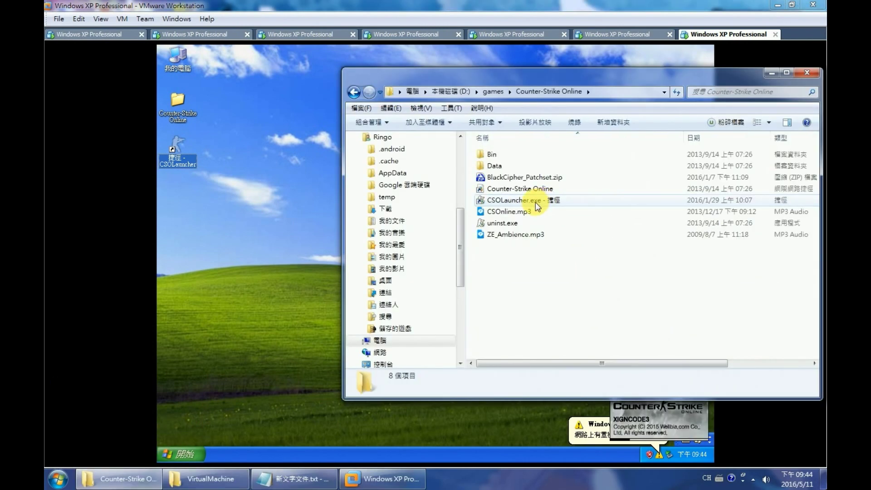
pyautogui.doubleClick(537, 205)
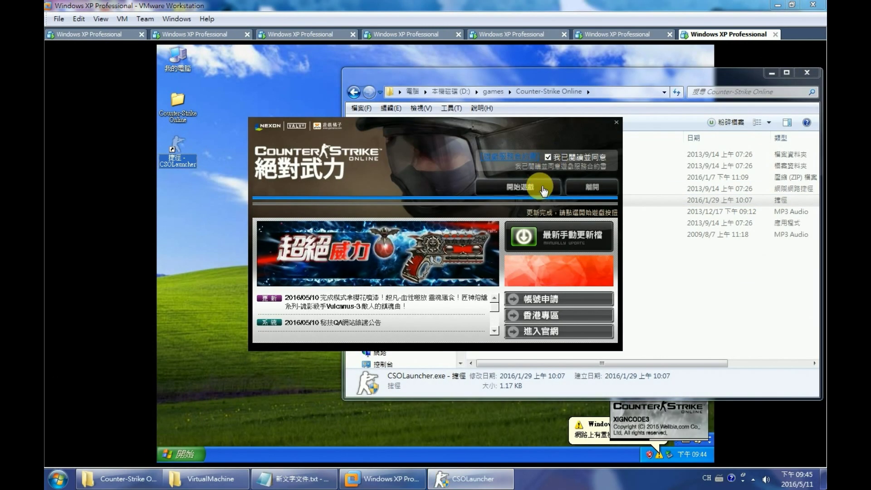
pyautogui.click(543, 189)
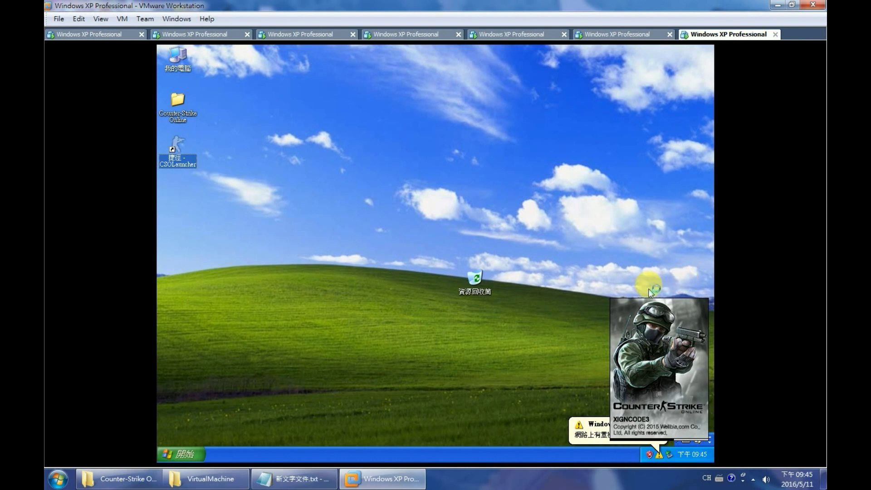
pyautogui.click(473, 480)
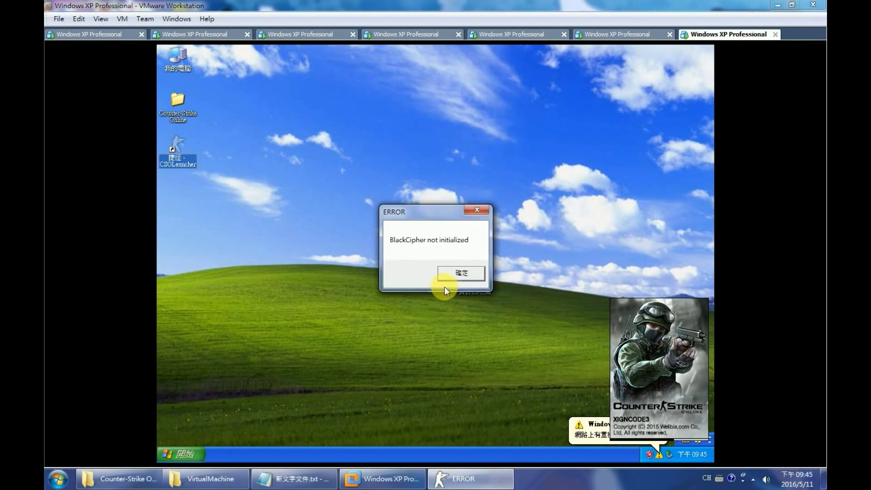
pyautogui.press('Return')
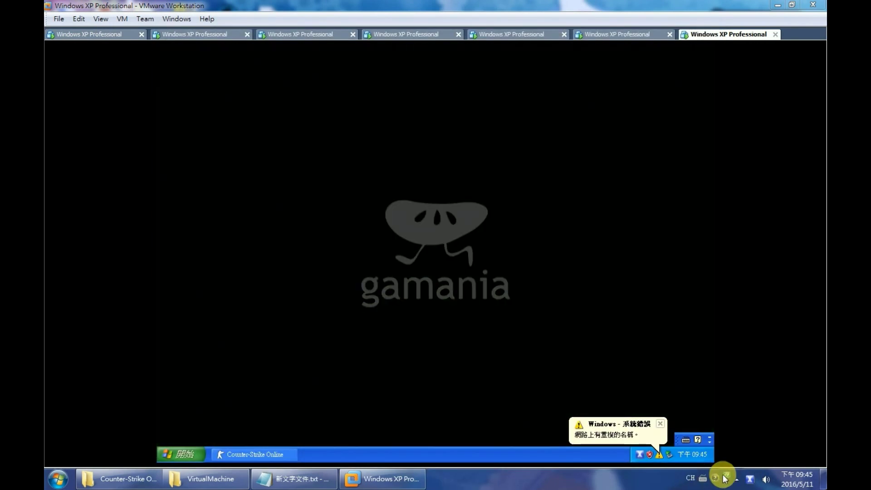
# Step: Temporarily disable AVG protection on the host and start Counter-Strike Online there with the CSOLauncher.exe shortcut
pyautogui.click(736, 479)
pyautogui.rightClick(739, 385)
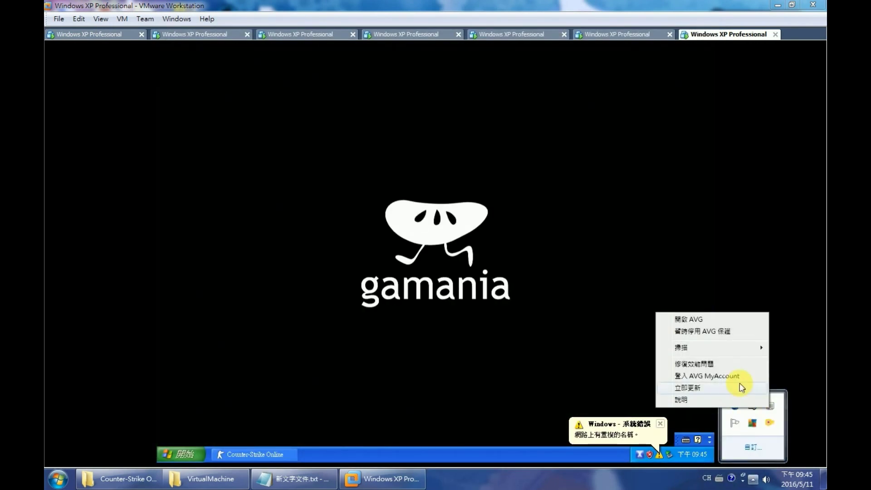
pyautogui.click(694, 334)
pyautogui.click(469, 316)
pyautogui.click(119, 479)
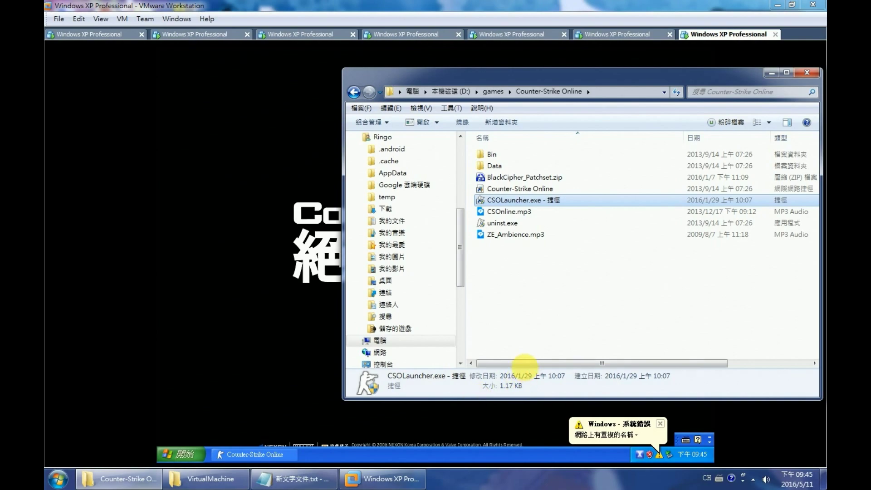
pyautogui.press('Return')
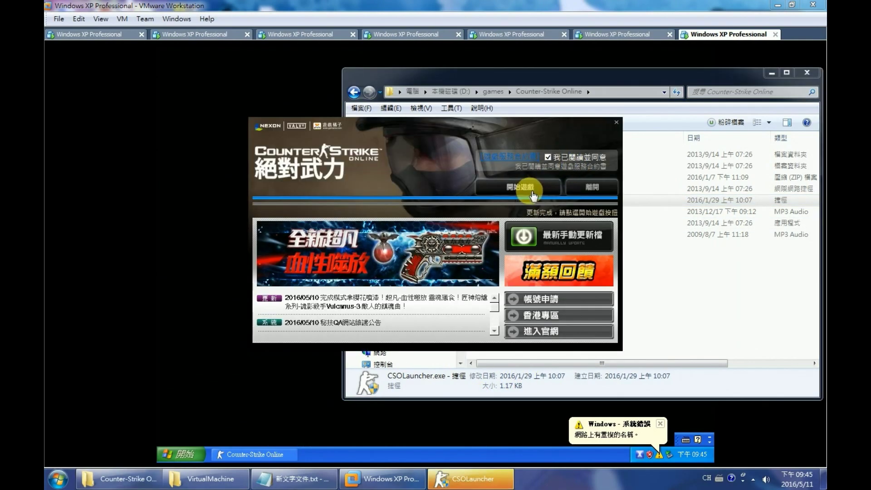
# Step: Show the host desktop, view the host's drives in Computer and return to VMware Workstation
pyautogui.moveTo(821, 480)
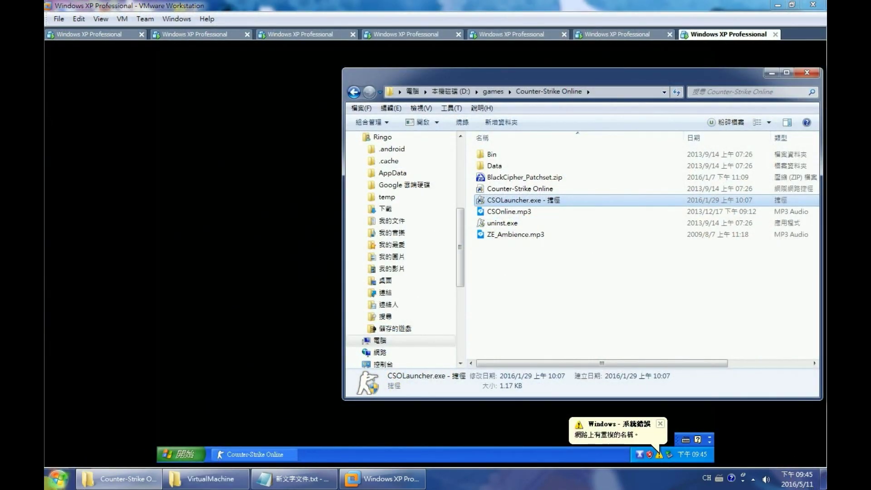
pyautogui.press('super')
pyautogui.press('super+d')
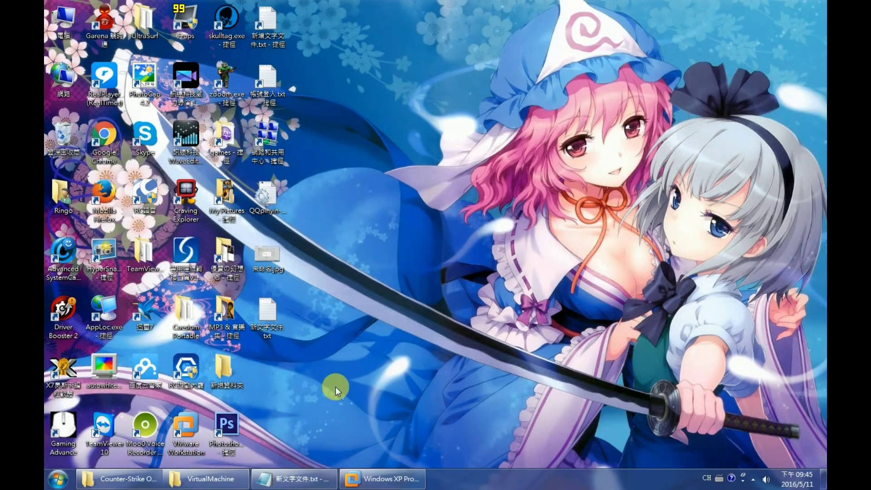
pyautogui.doubleClick(56, 19)
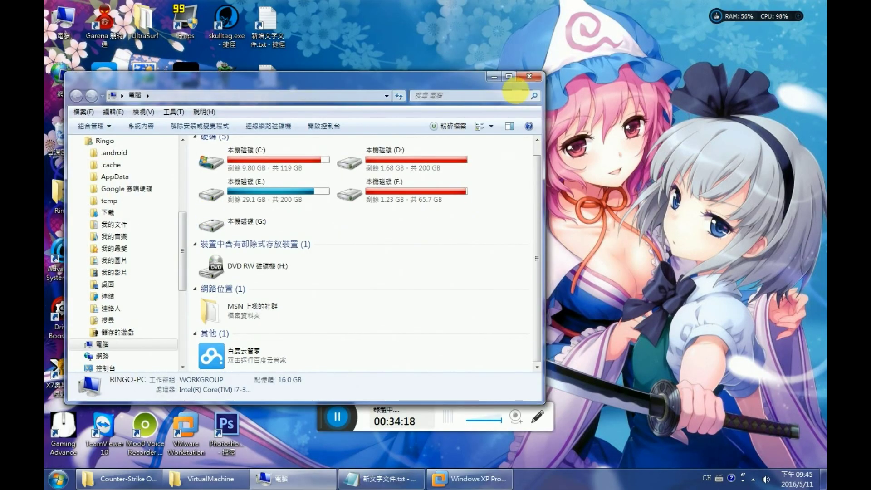
pyautogui.click(517, 83)
pyautogui.click(367, 486)
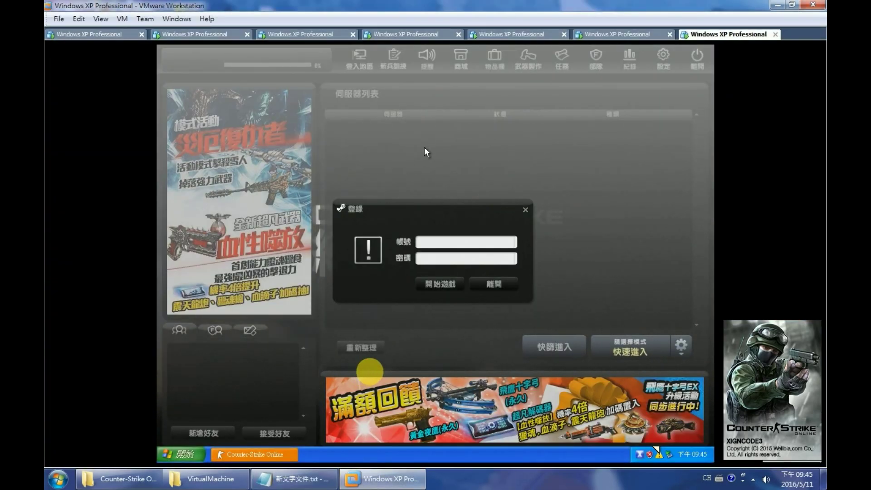
# Step: Check the Counter-Strike Online login screen in the virtual machines, going from the sixth back to the first
pyautogui.click(602, 36)
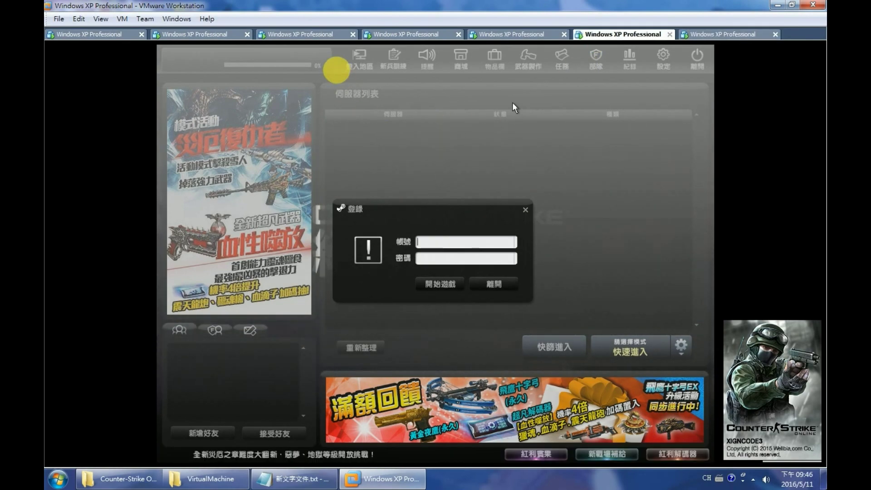
pyautogui.hotkey('ctrl', 'shift', 'Tab')
pyautogui.hotkey('ctrl', 'shift', 'Tab')
pyautogui.click(312, 35)
pyautogui.click(198, 36)
pyautogui.click(64, 37)
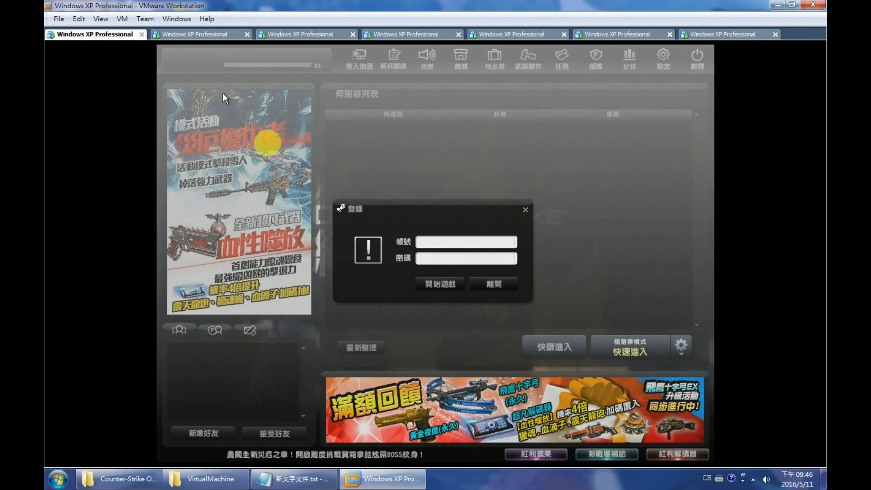
# Step: Bring up the host's Counter-Strike Online window, move it aside and return to the seventh virtual machine
pyautogui.click(470, 479)
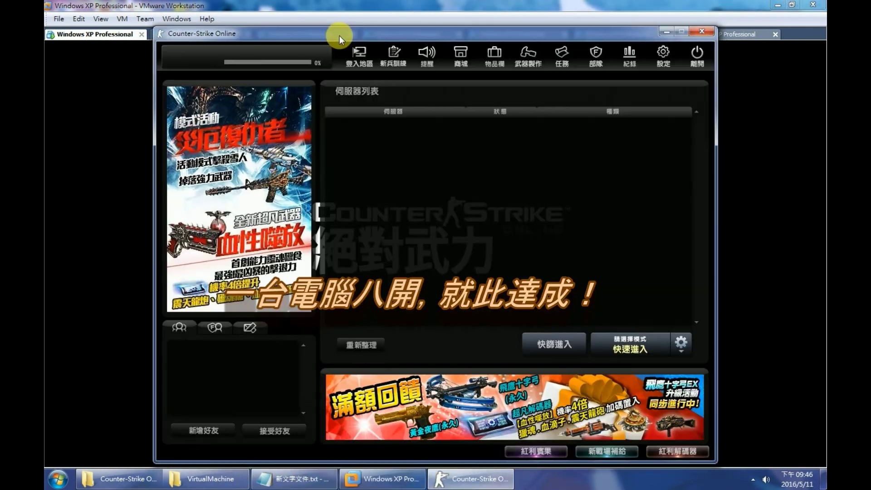
pyautogui.moveTo(339, 36); pyautogui.dragTo(475, 53)
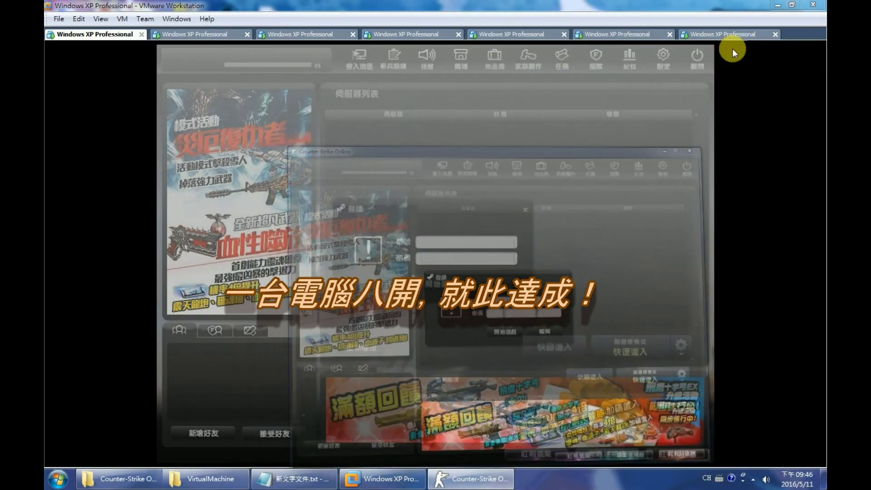
pyautogui.click(720, 34)
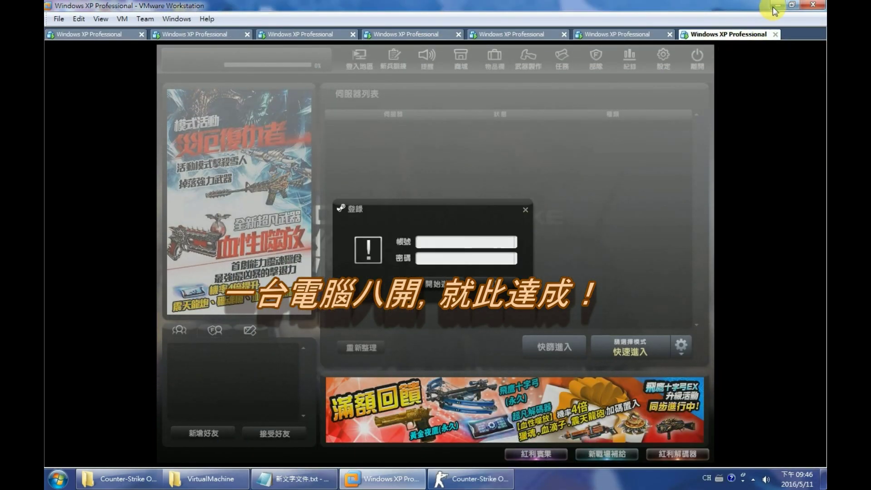
# Step: Minimize VMware Workstation and open the host computer's system properties to view its processor and memory
pyautogui.click(773, 8)
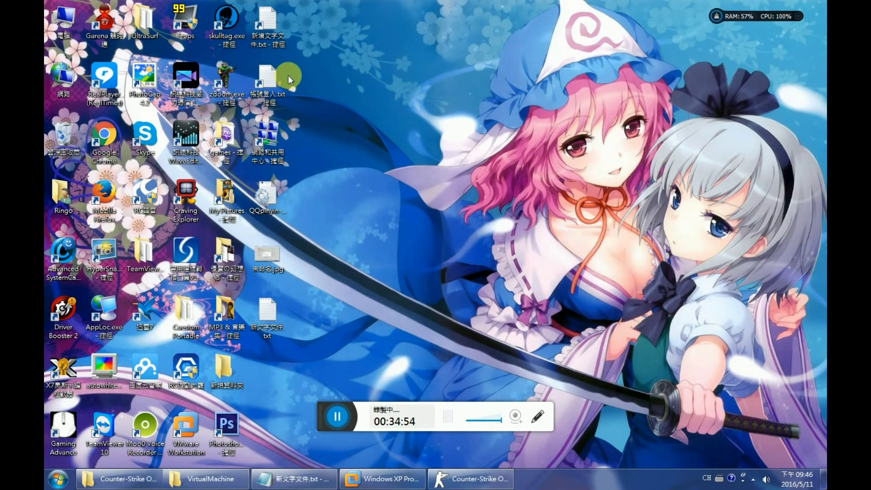
pyautogui.rightClick(73, 19)
pyautogui.click(88, 127)
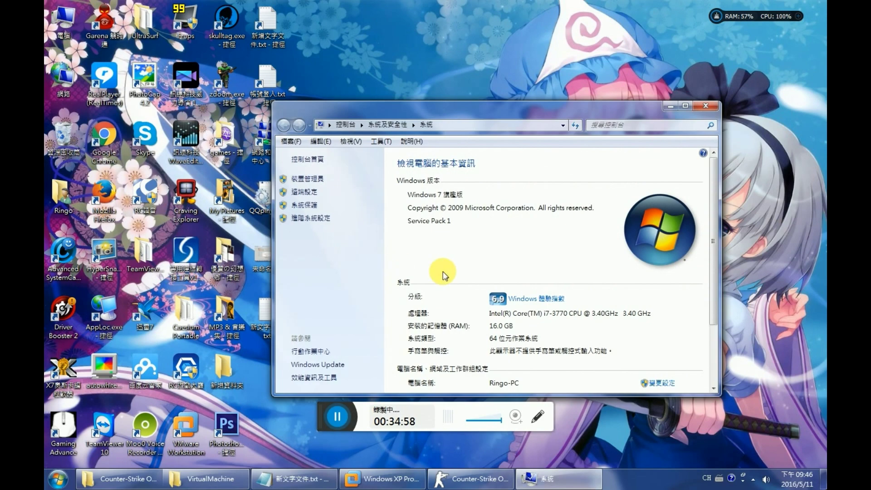